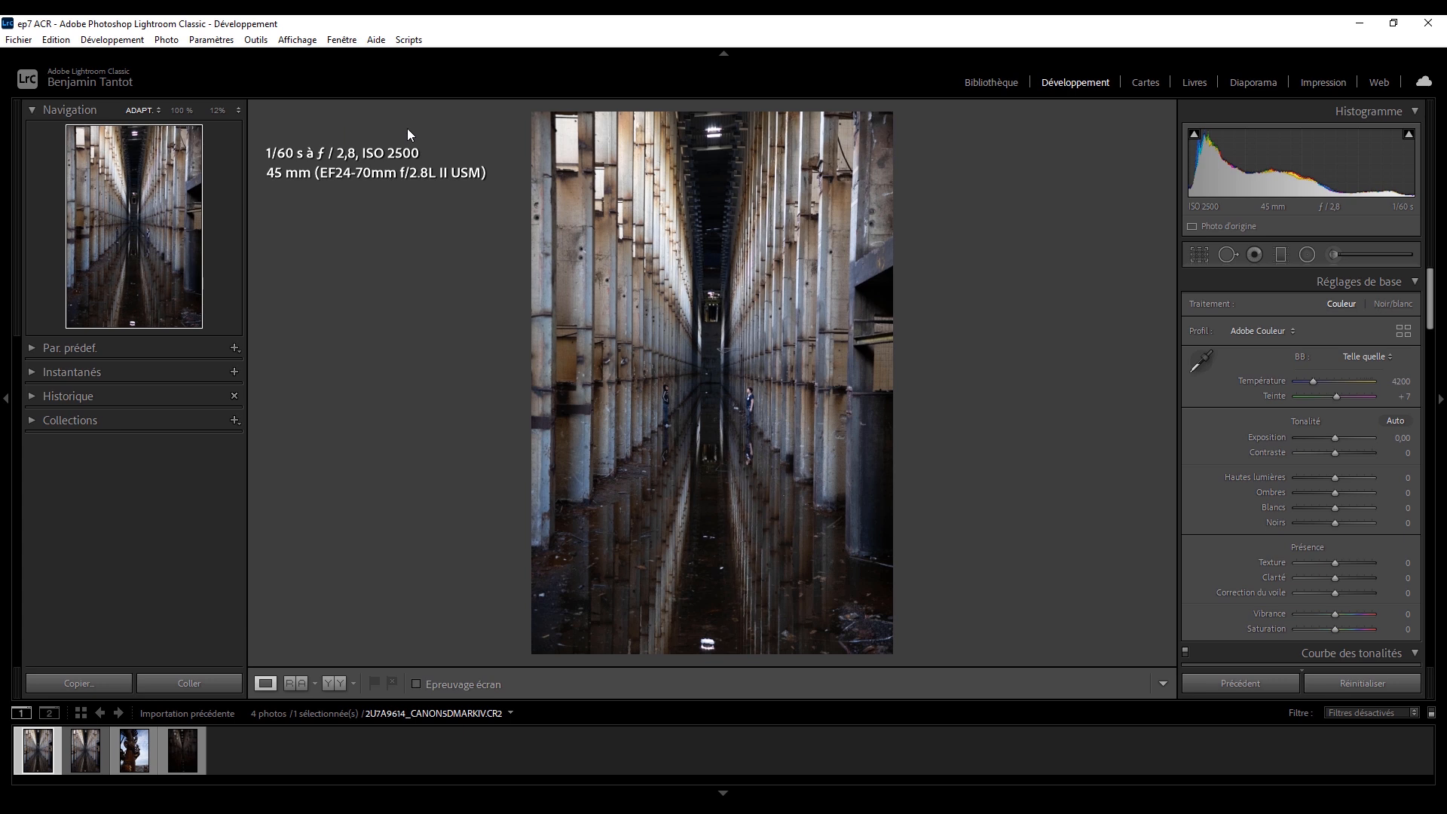
# Examine the two people and the far end of the corridor at 100 % zoom.
pyautogui.click(785, 376)
pyautogui.moveTo(578, 491); pyautogui.dragTo(807, 272)
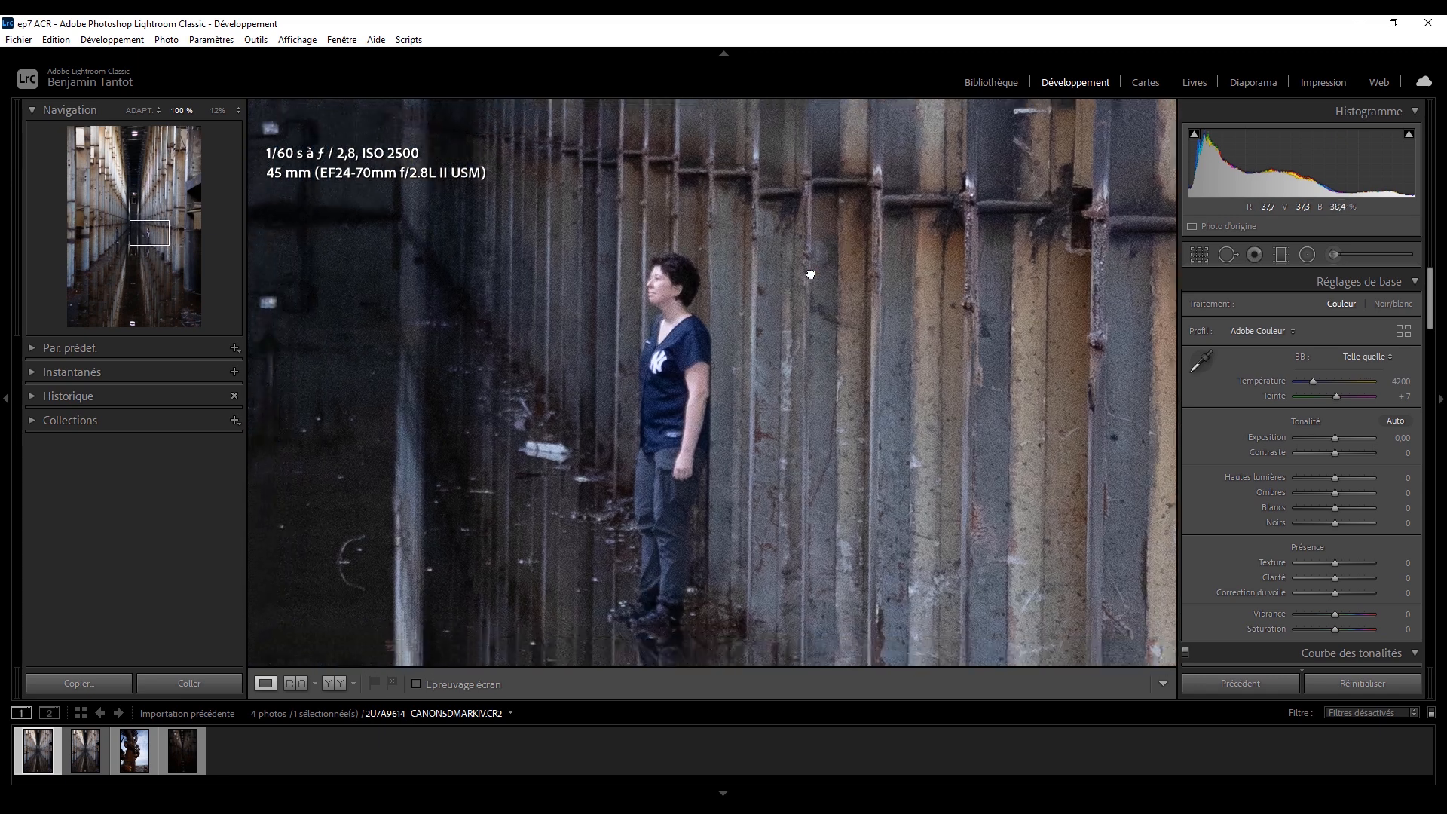
pyautogui.moveTo(540, 268); pyautogui.dragTo(1020, 372)
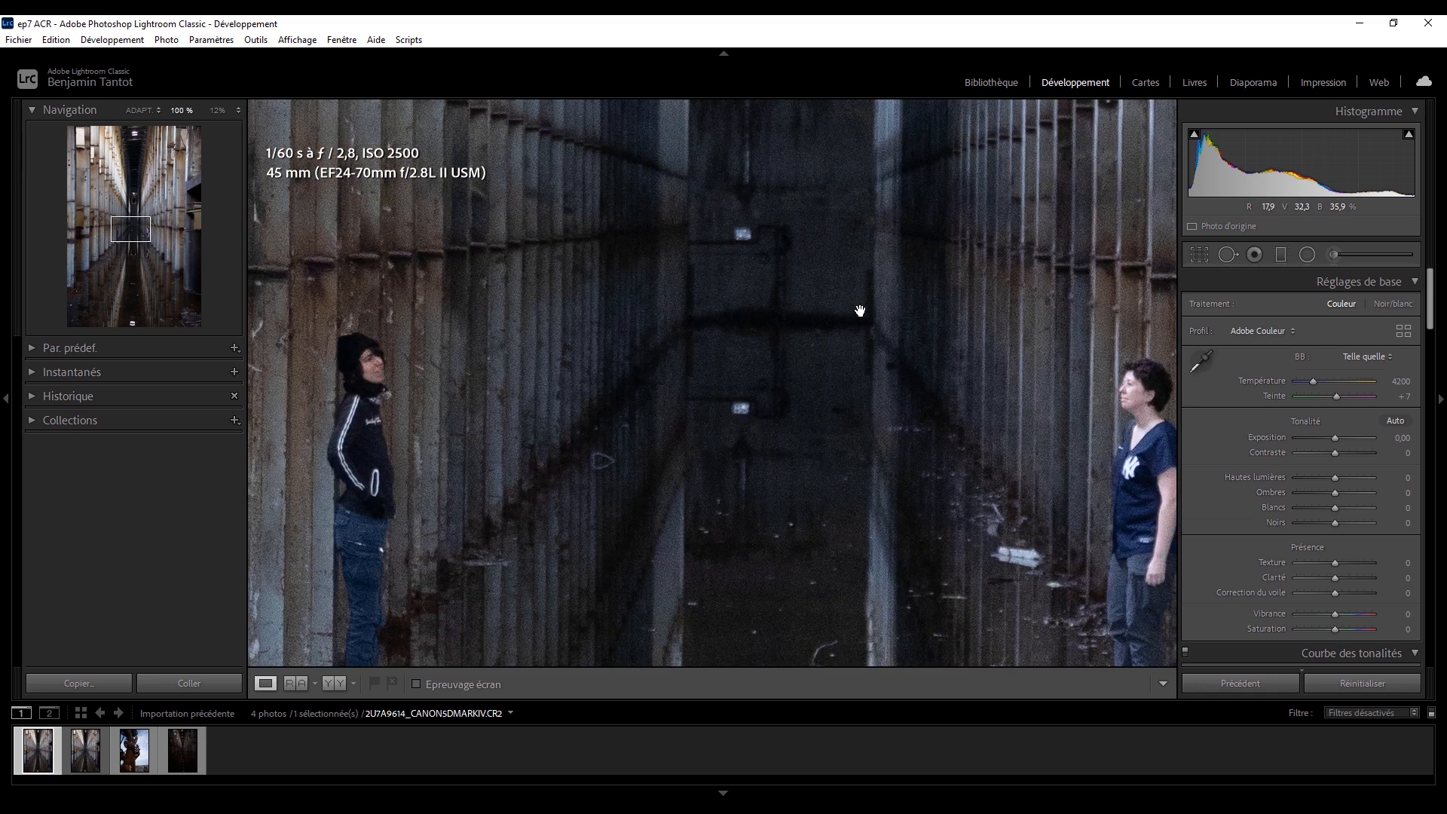
pyautogui.moveTo(942, 271); pyautogui.dragTo(562, 465)
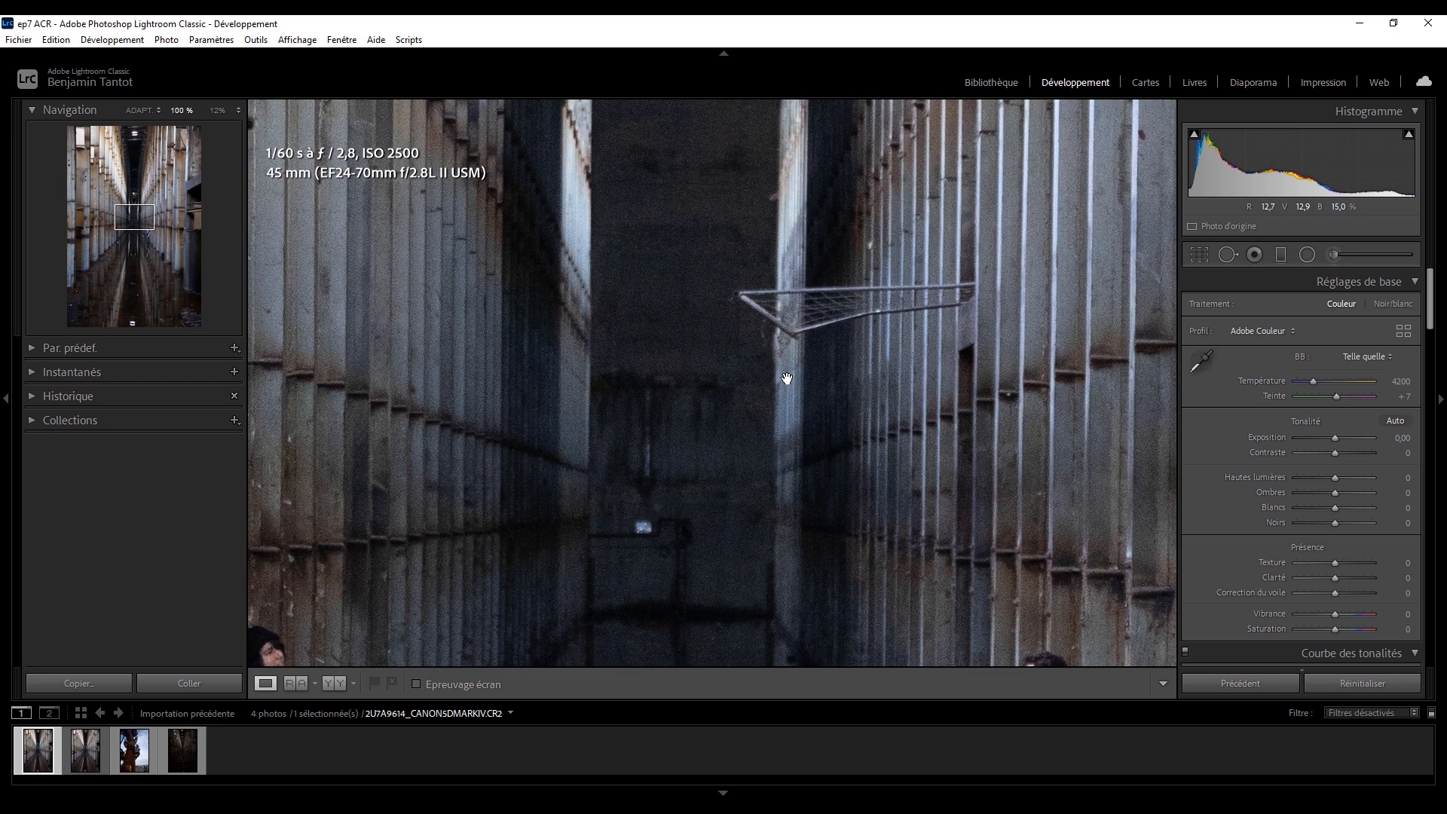
pyautogui.click(704, 450)
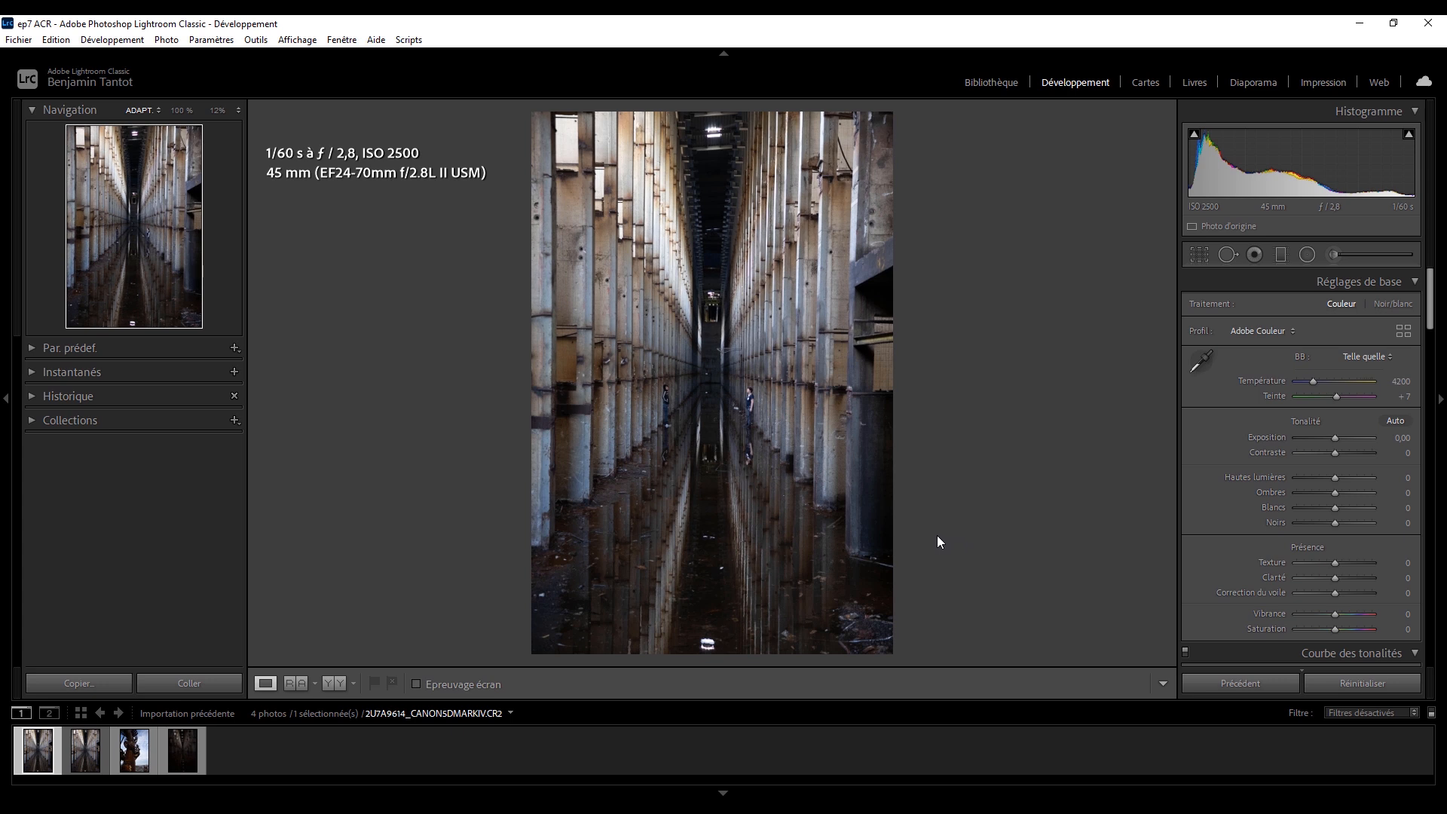
# Brighten the dark photo DSC00552_SONYA7C.ARW with Exposition +2,03 and Ombres +80.
pyautogui.click(199, 747)
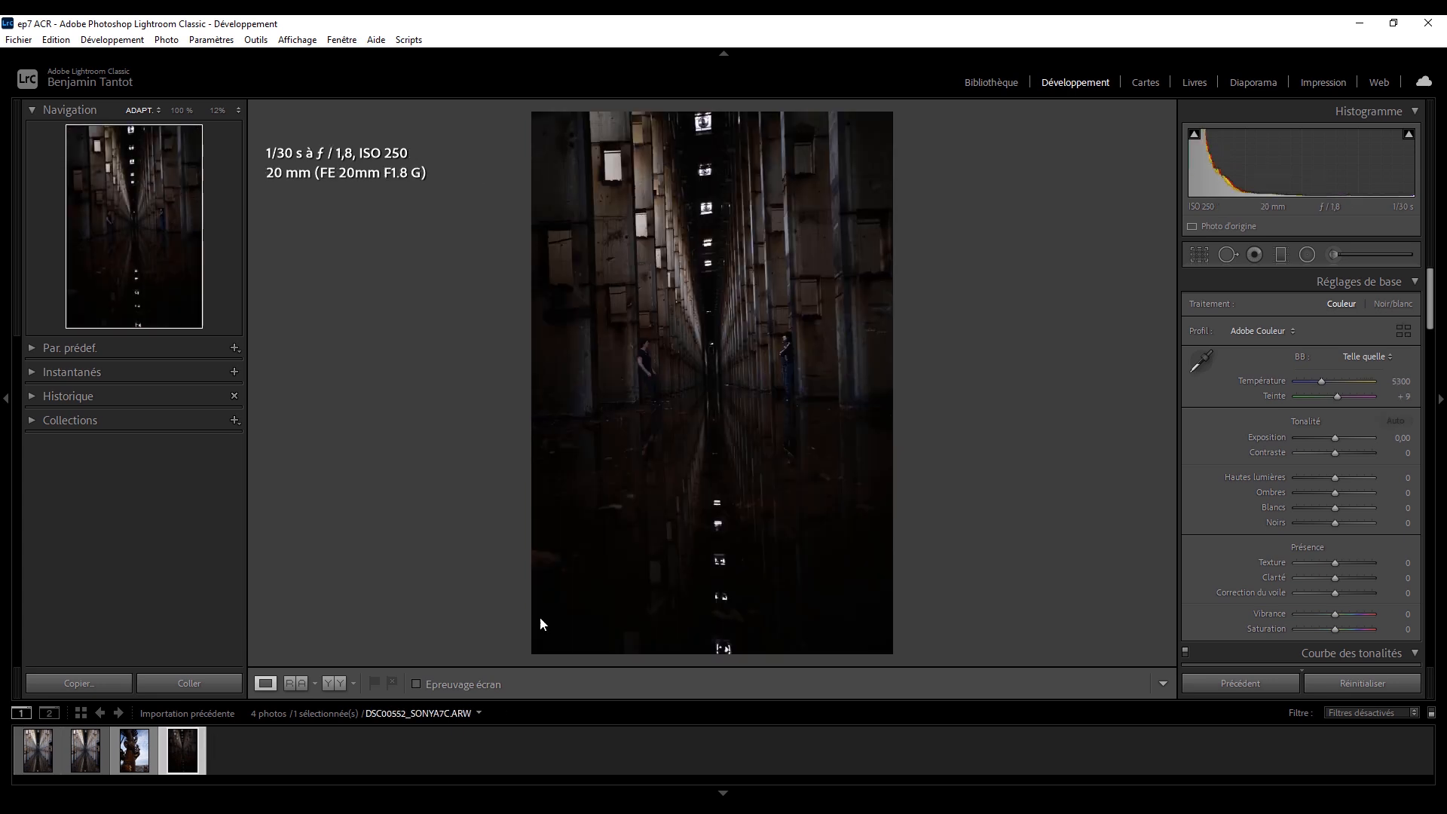
pyautogui.moveTo(1335, 438); pyautogui.dragTo(1351, 440)
pyautogui.moveTo(1338, 492); pyautogui.dragTo(1369, 491)
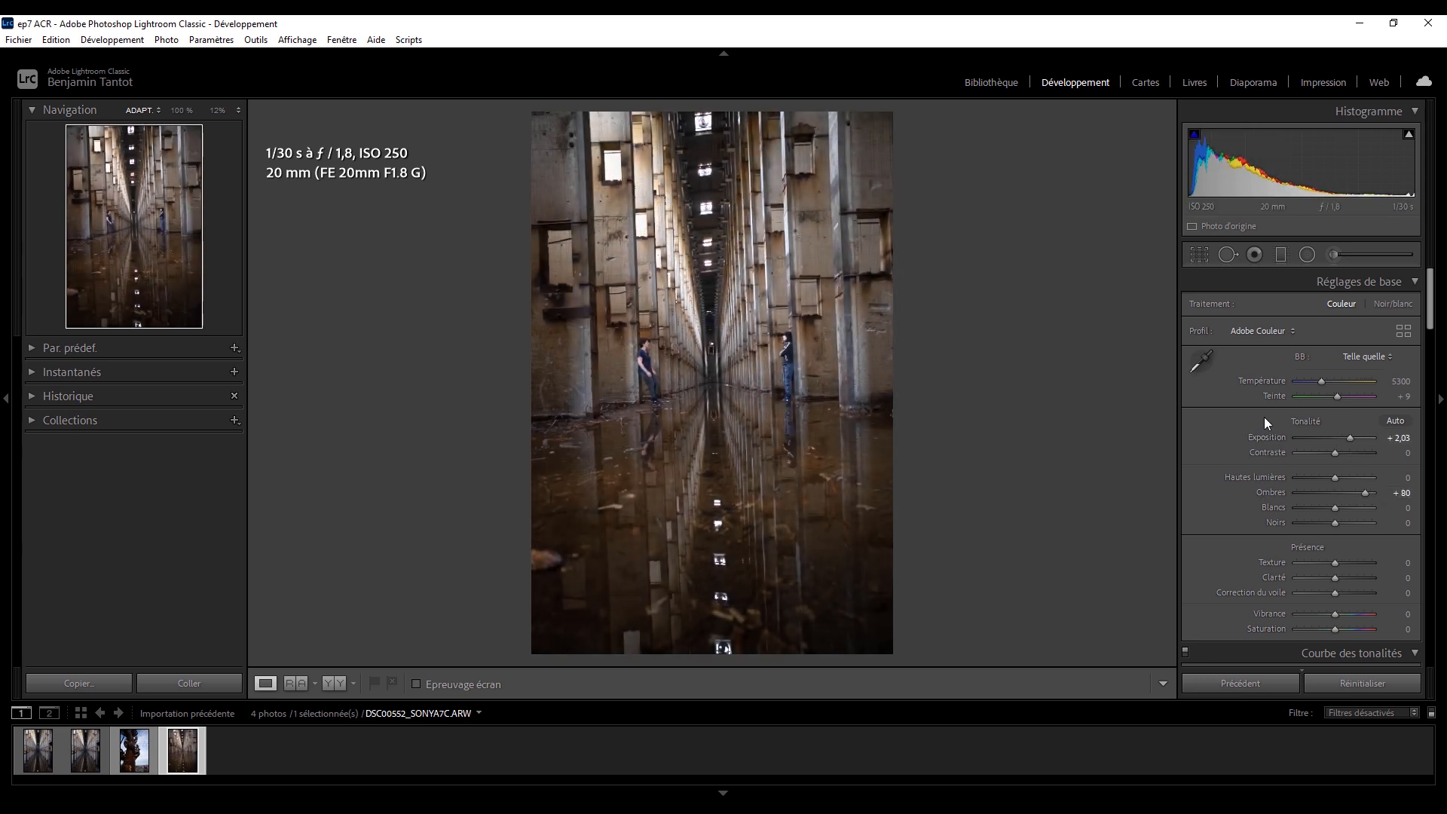
# Straighten the DSC00552_SONYA7C.ARW photo with a crop angle of about 2,39.
pyautogui.click(1200, 256)
pyautogui.moveTo(975, 272); pyautogui.dragTo(985, 284)
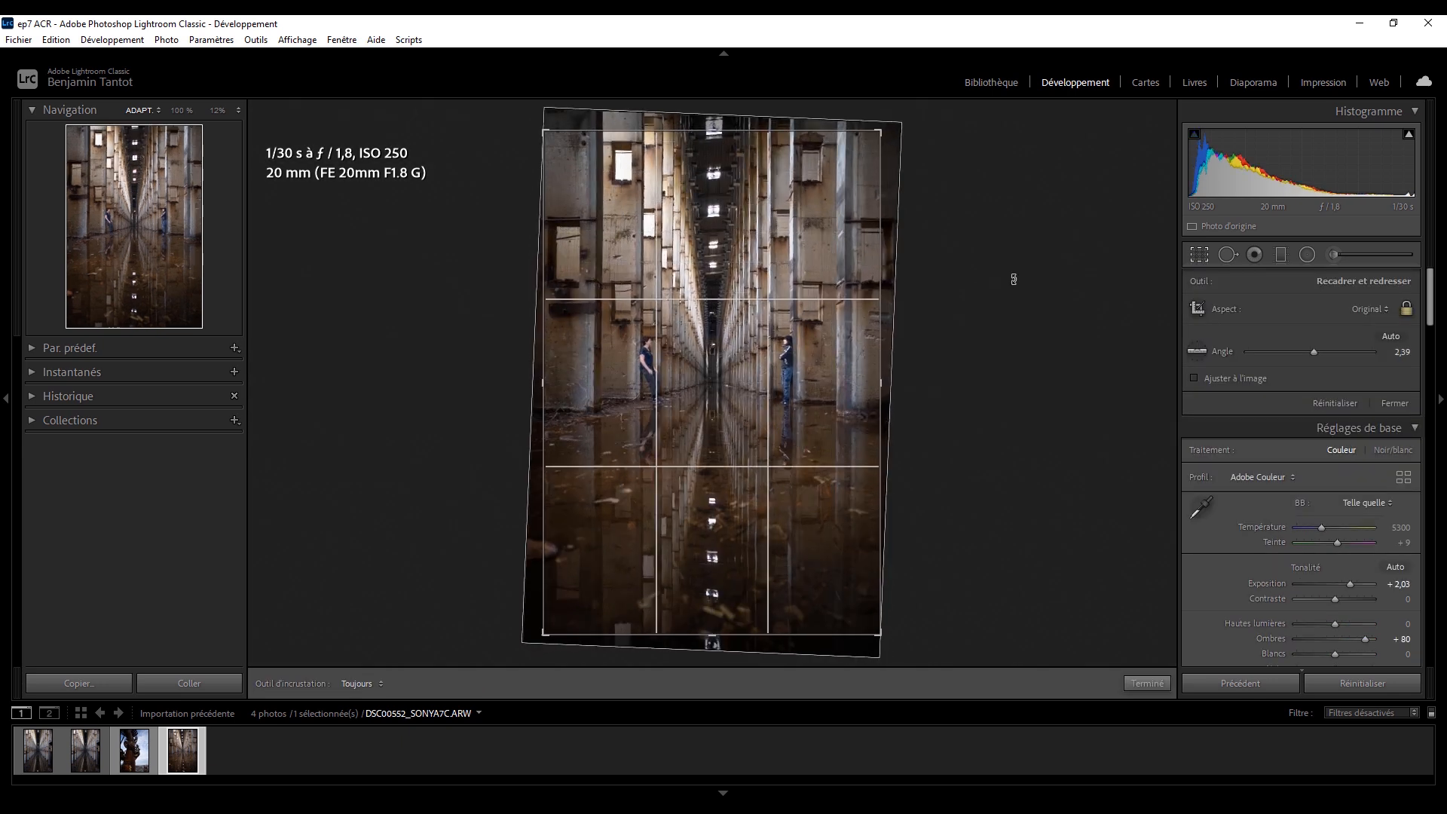
pyautogui.click(1202, 256)
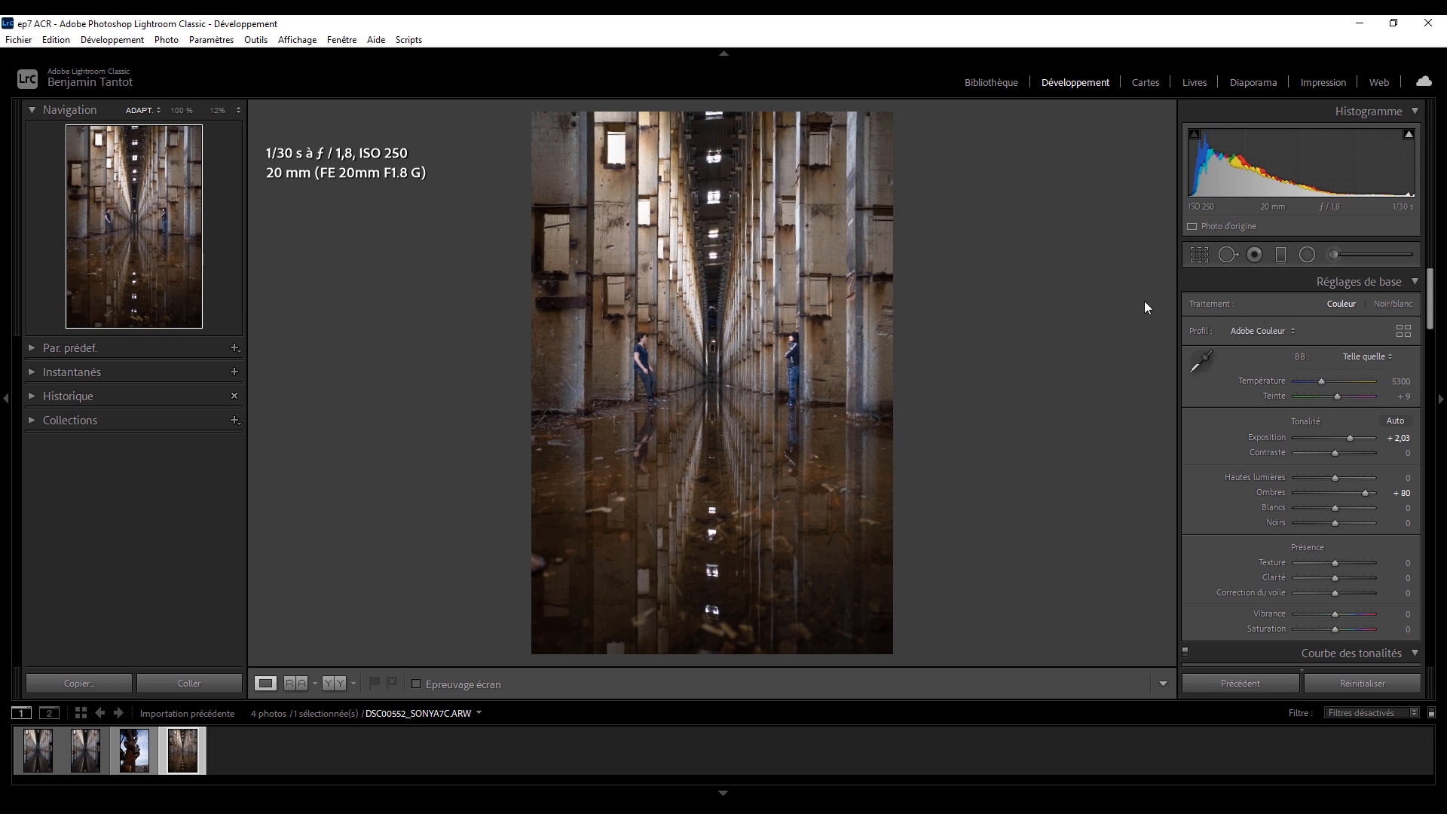
pyautogui.click(56, 744)
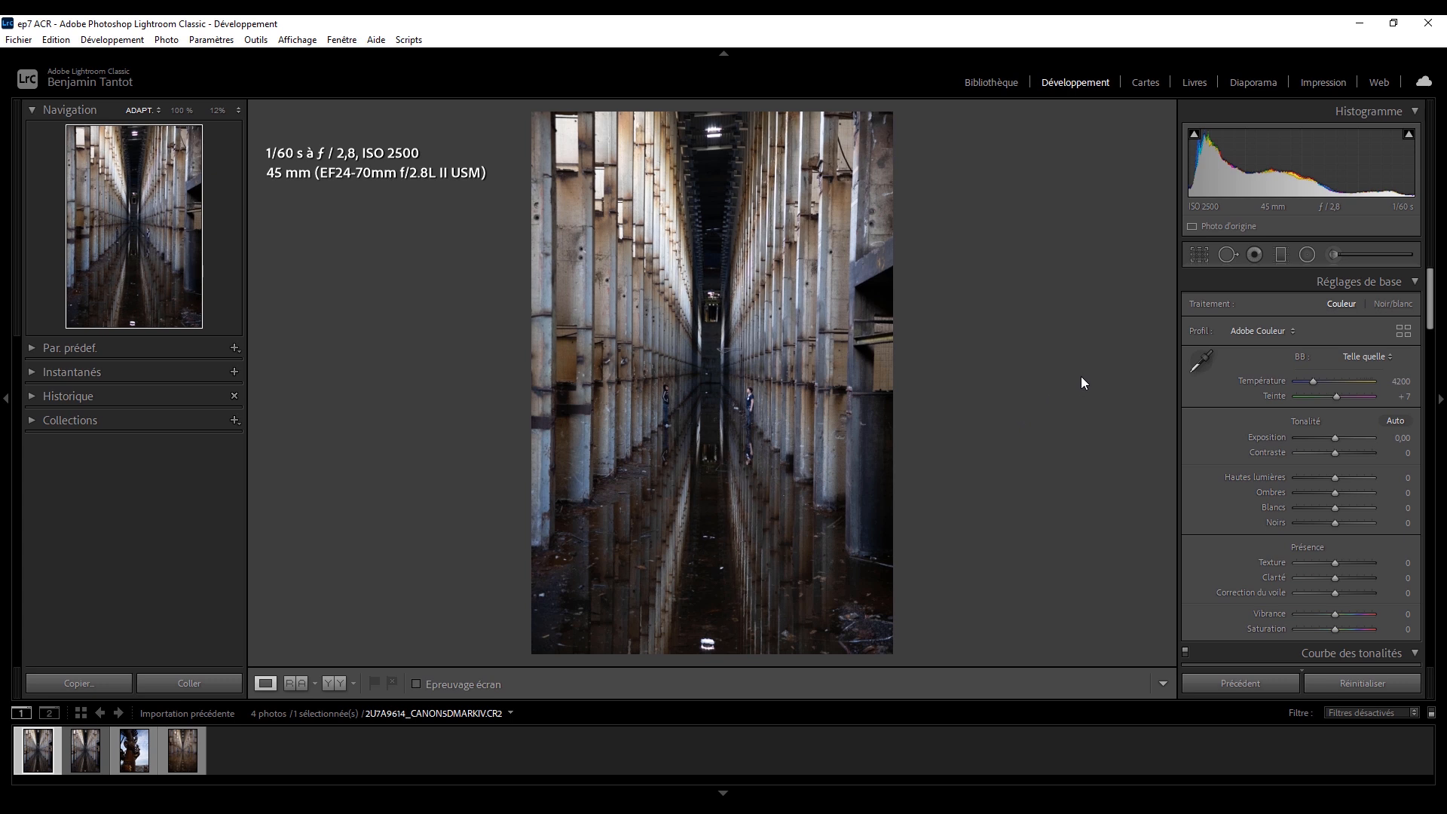
pyautogui.click(1205, 263)
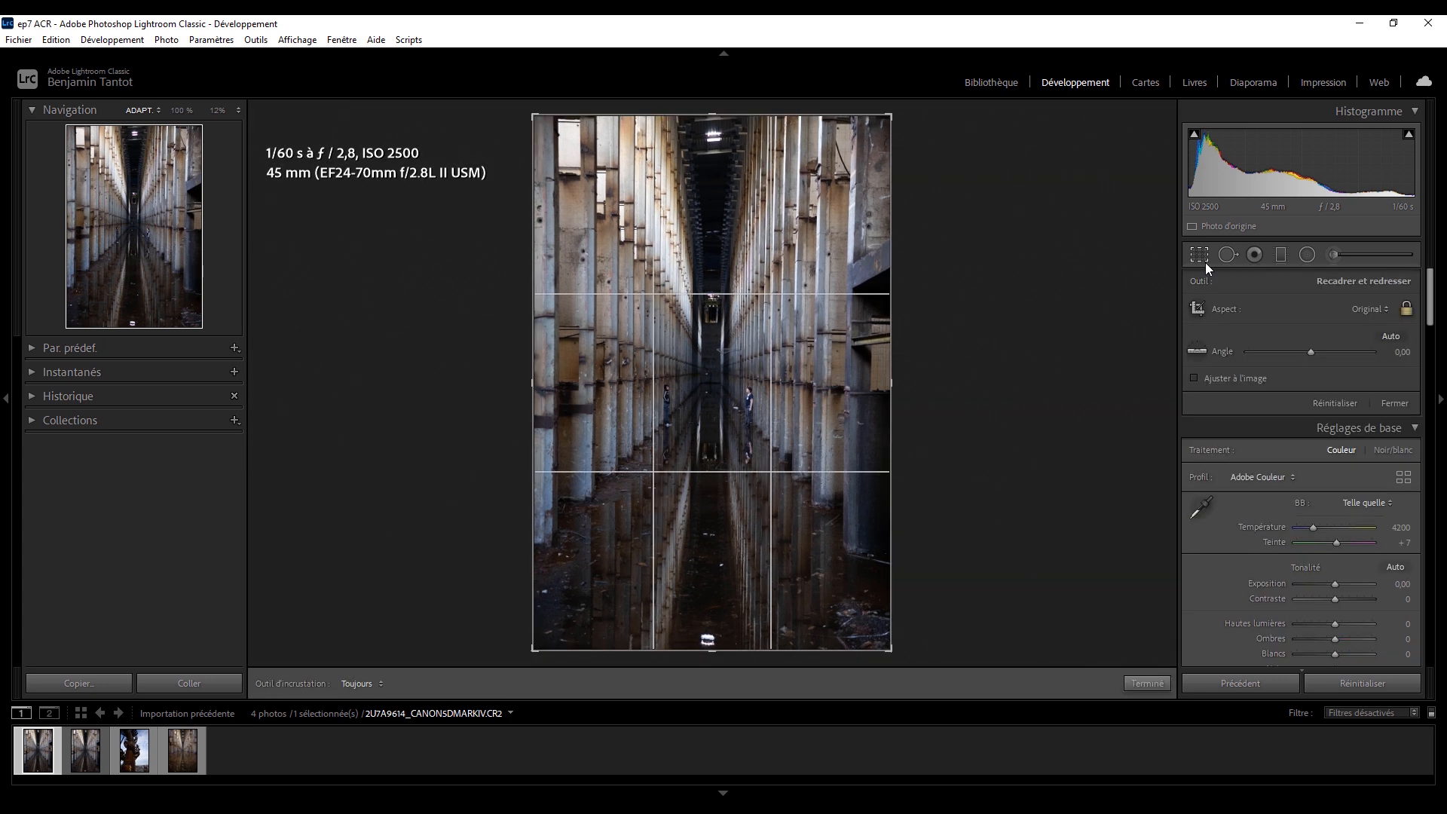
pyautogui.click(1205, 262)
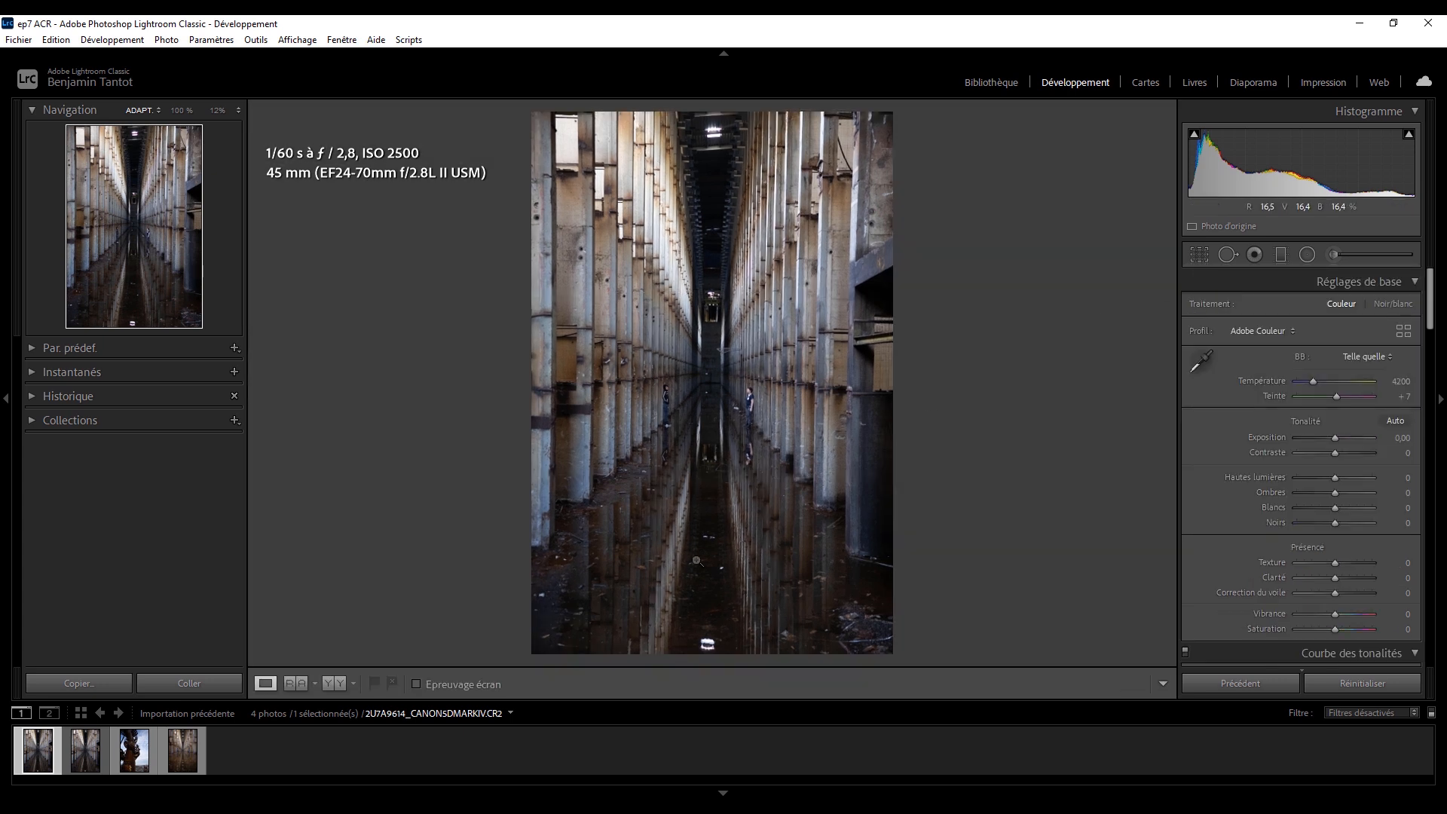
# Crop Copie 1 of the Canon photo to the 4 x 5 / 8 x 10 ratio, with an angle of about −0,38.
pyautogui.click(85, 742)
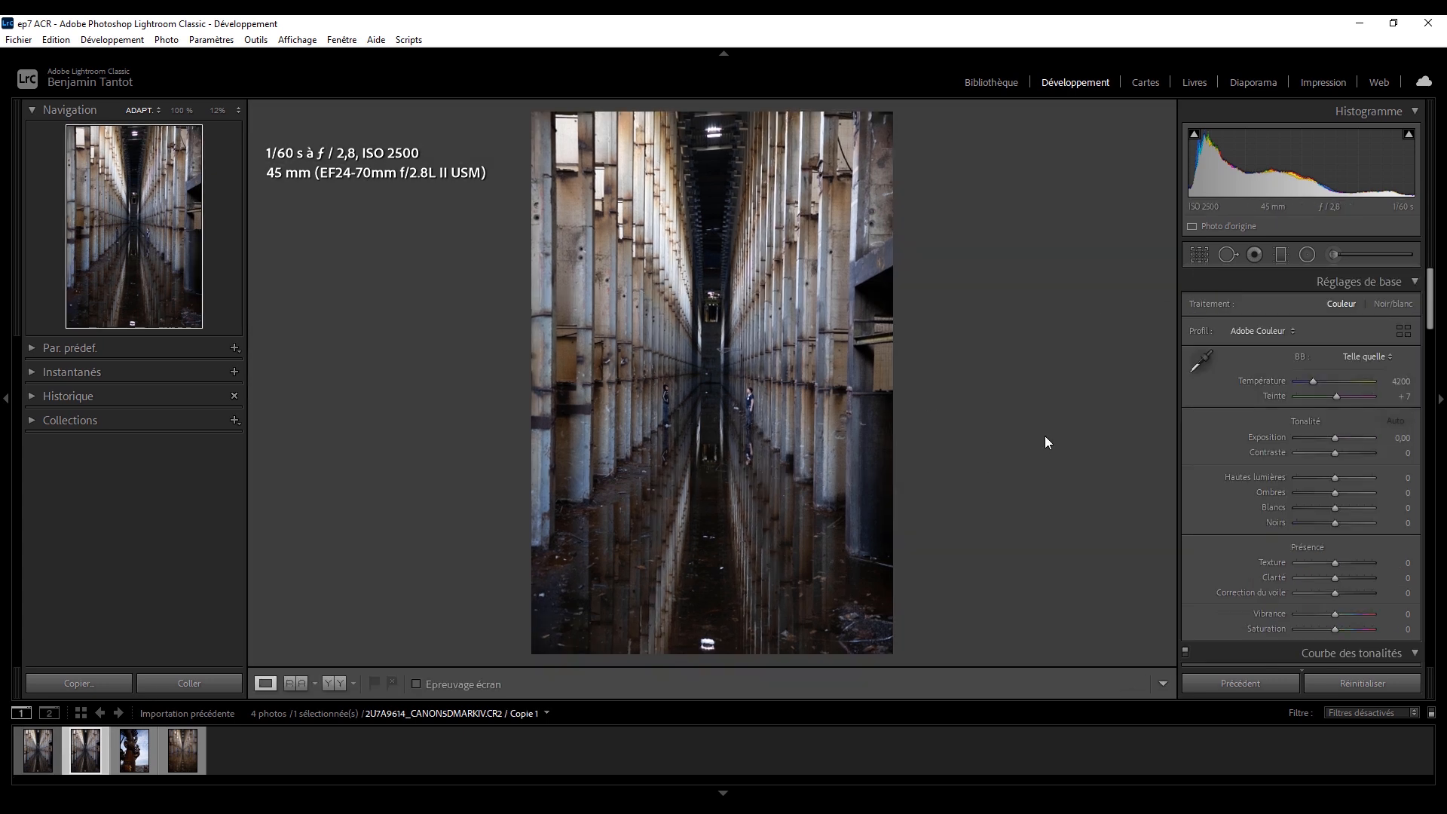
pyautogui.click(1205, 260)
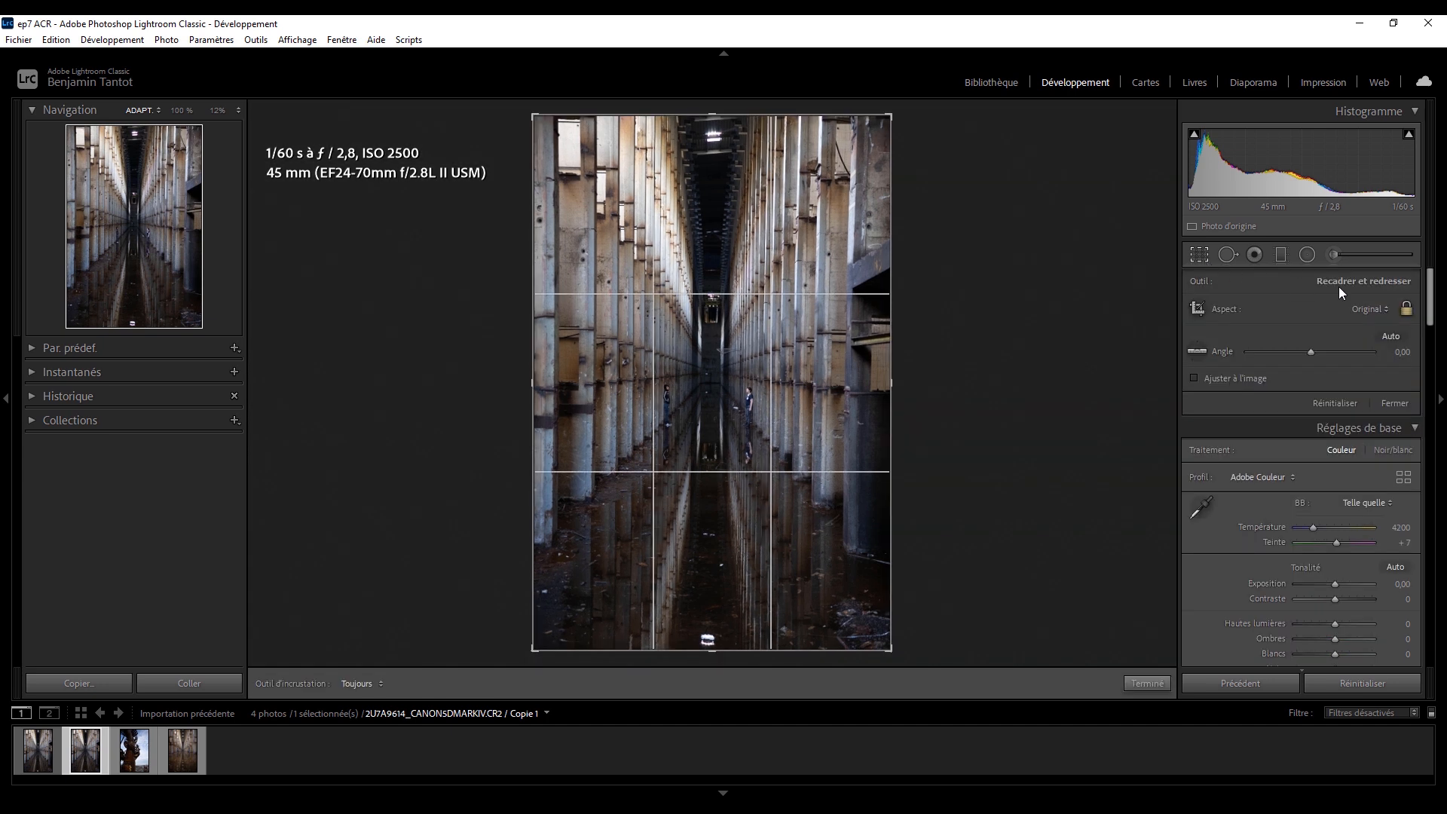
pyautogui.click(1355, 302)
pyautogui.click(1254, 398)
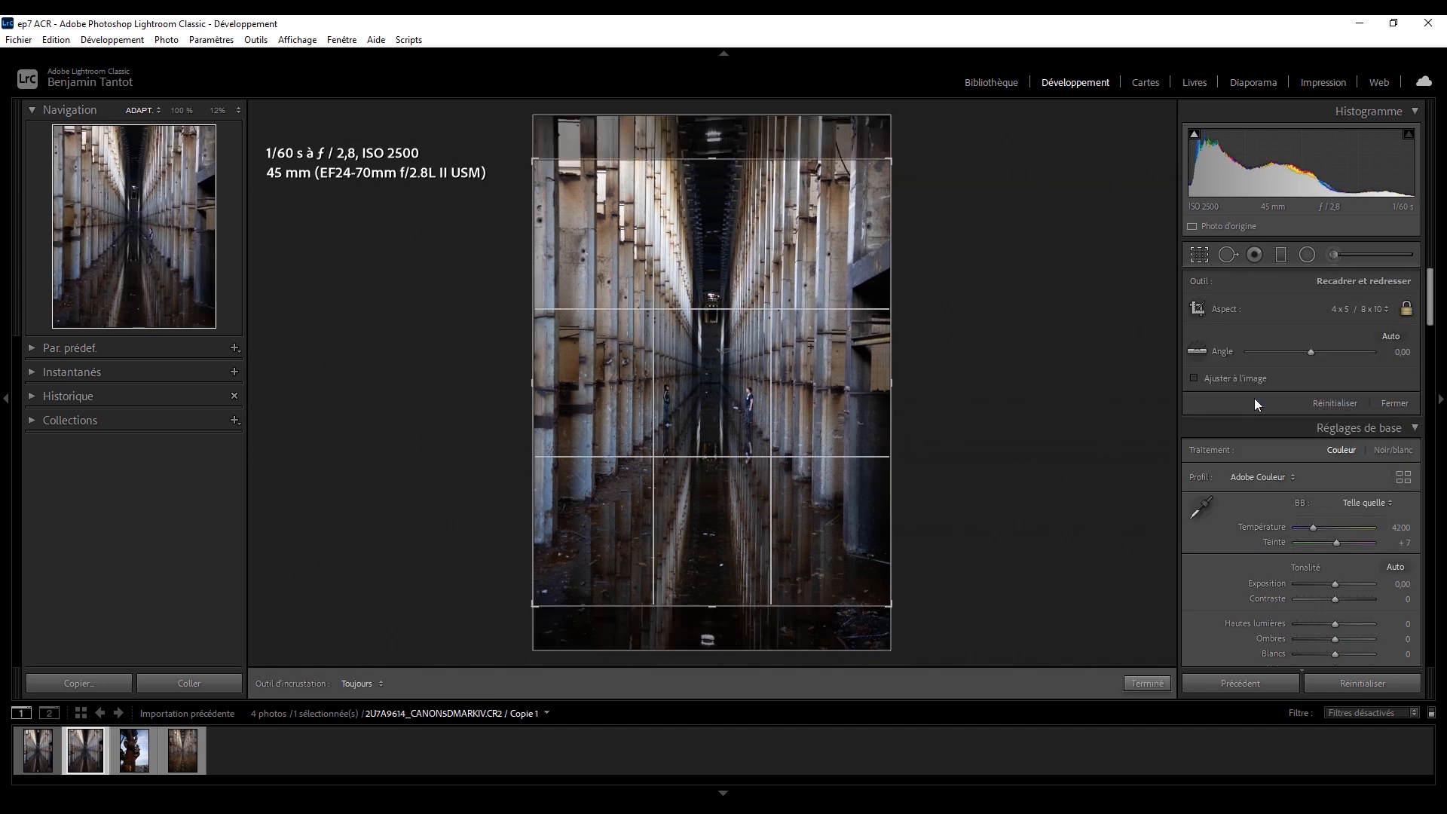
pyautogui.moveTo(872, 398); pyautogui.dragTo(873, 372)
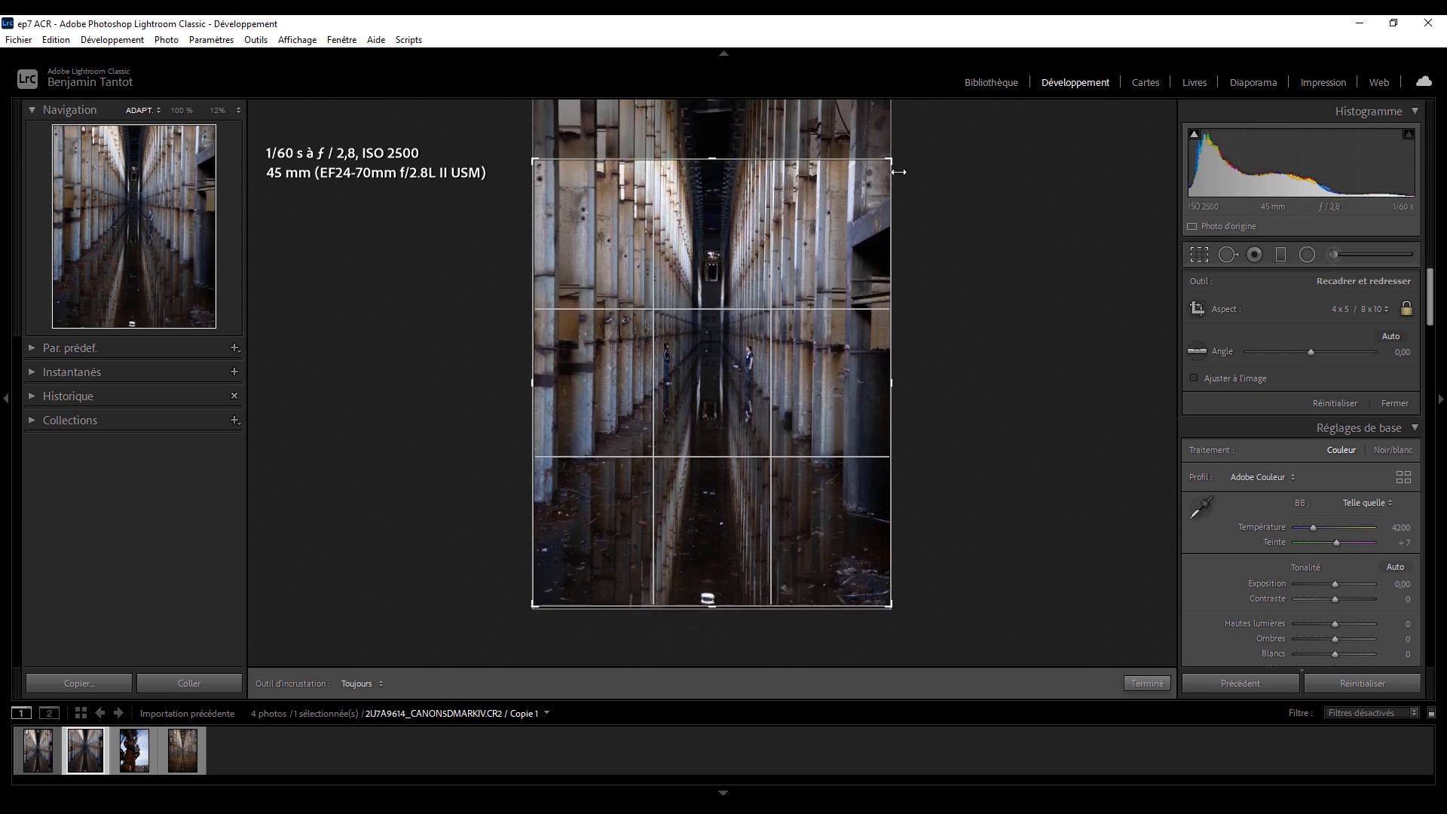
pyautogui.moveTo(890, 161); pyautogui.dragTo(867, 222)
pyautogui.click(1199, 254)
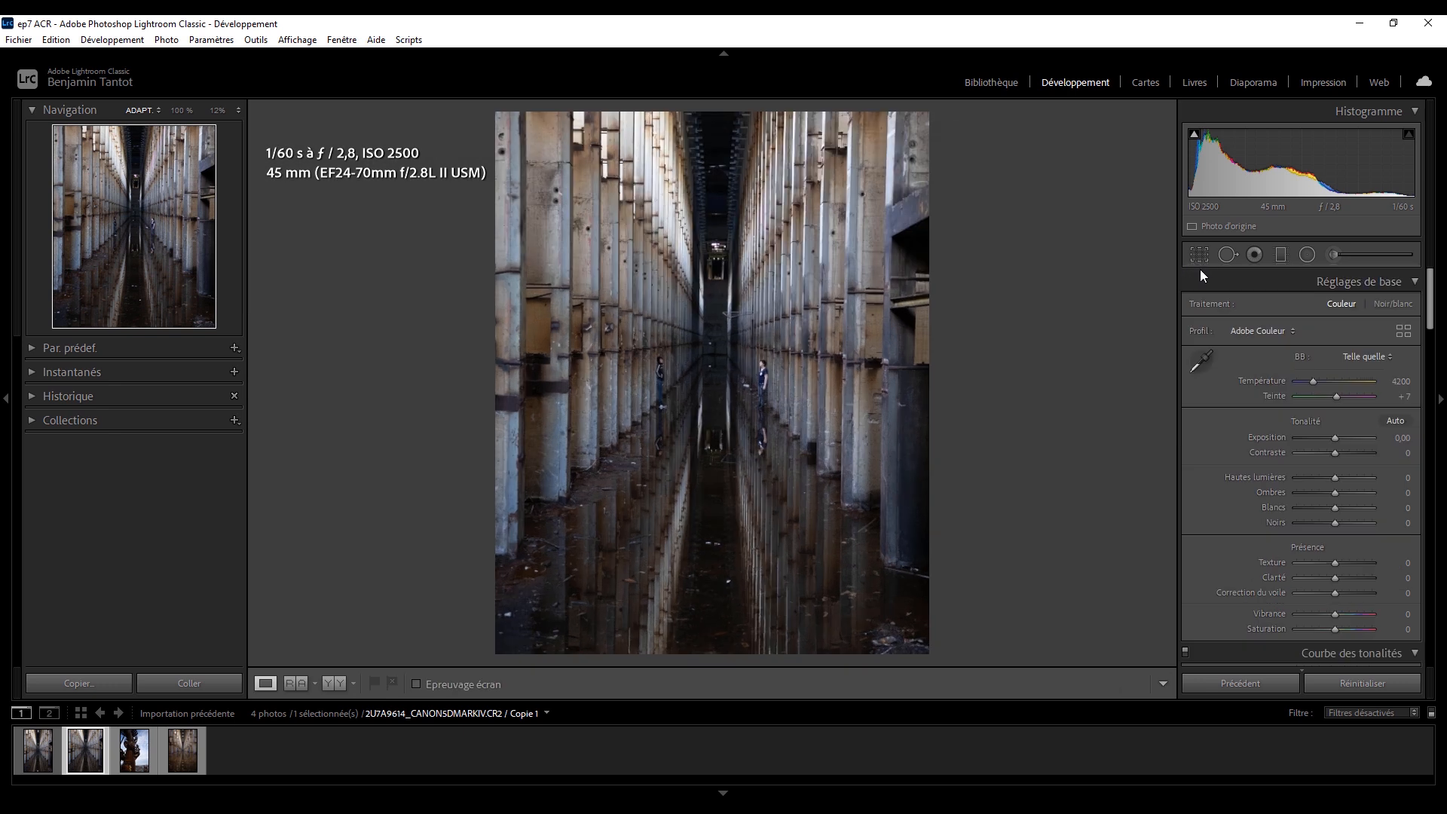
# Reposition the photo vertically within the 4 x 5 crop, leaving a little cut off above and below.
pyautogui.click(1198, 255)
pyautogui.moveTo(826, 330); pyautogui.dragTo(844, 359)
pyautogui.click(1200, 255)
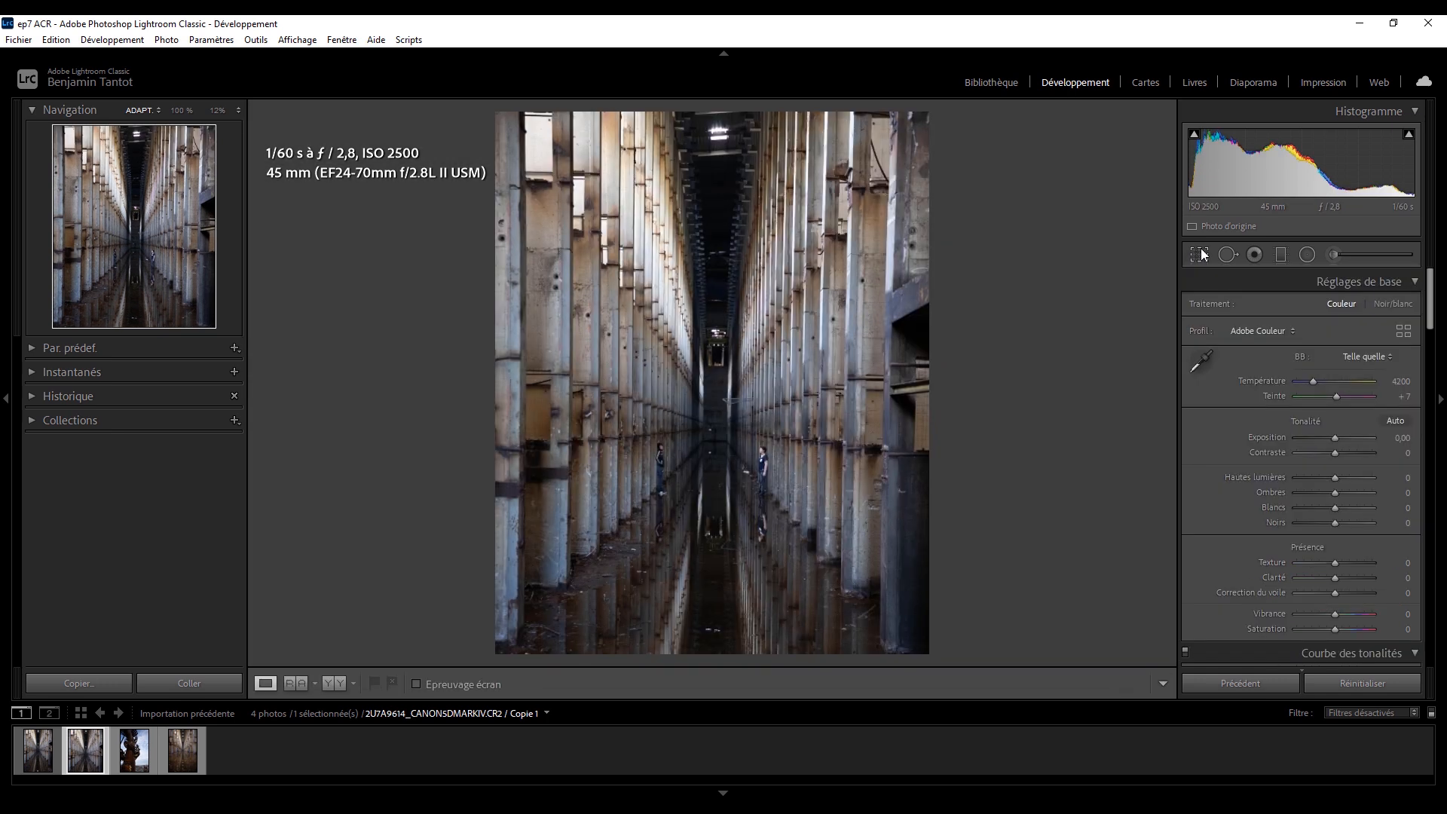
pyautogui.click(1199, 255)
pyautogui.moveTo(829, 399); pyautogui.dragTo(829, 331)
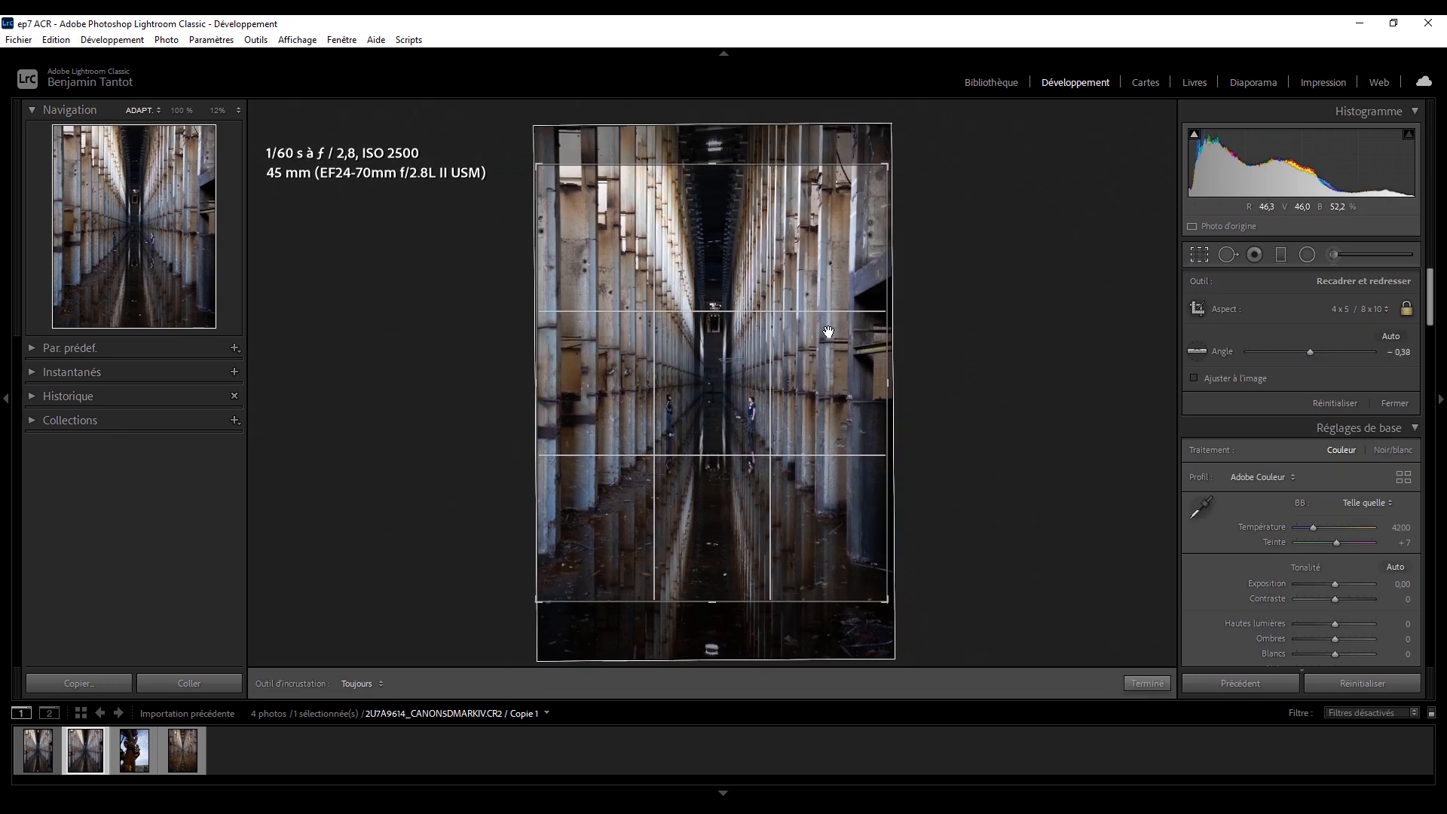
pyautogui.click(1201, 255)
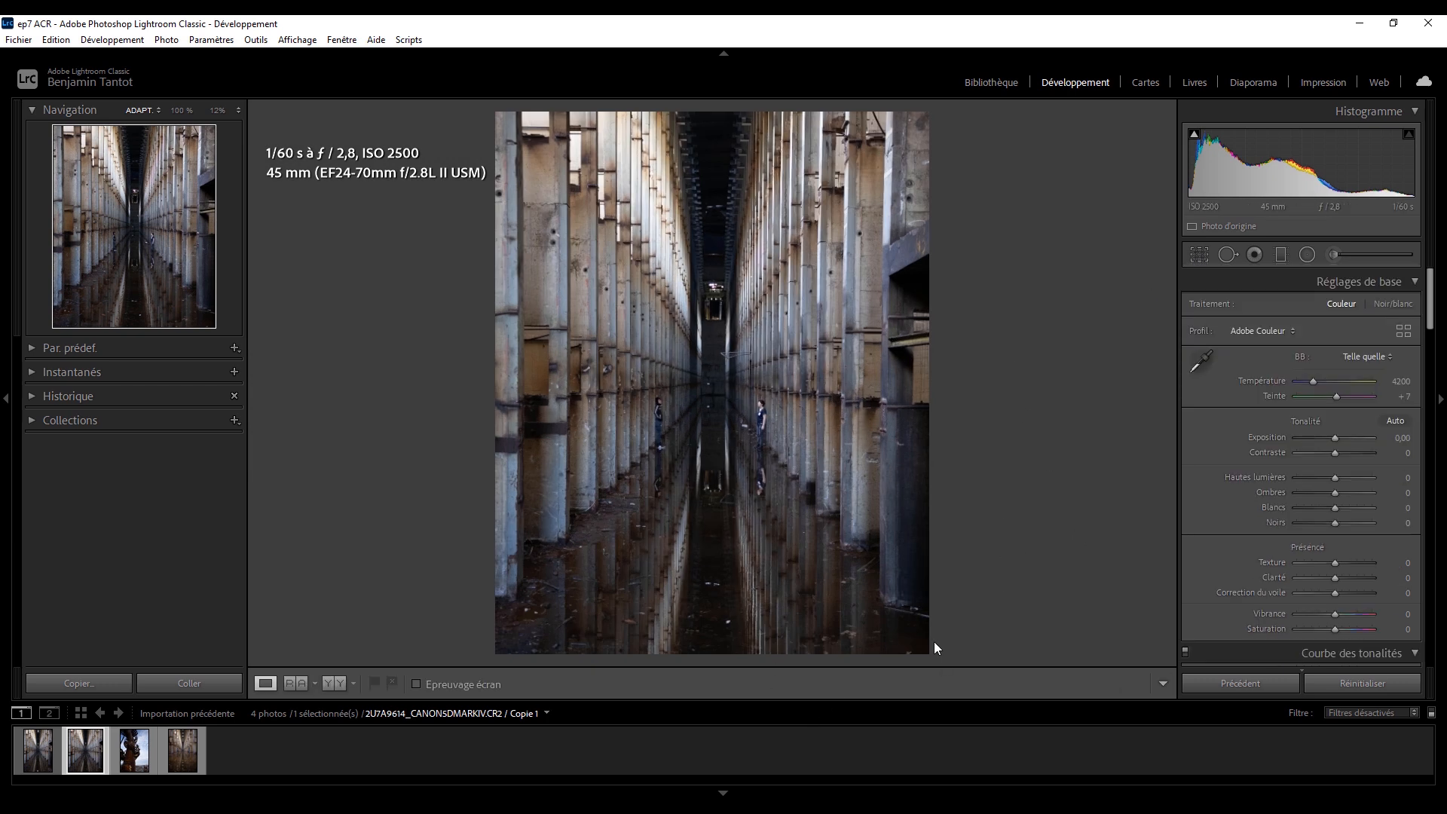
# Hide the filmstrip and set Ombres to −1.
pyautogui.click(725, 793)
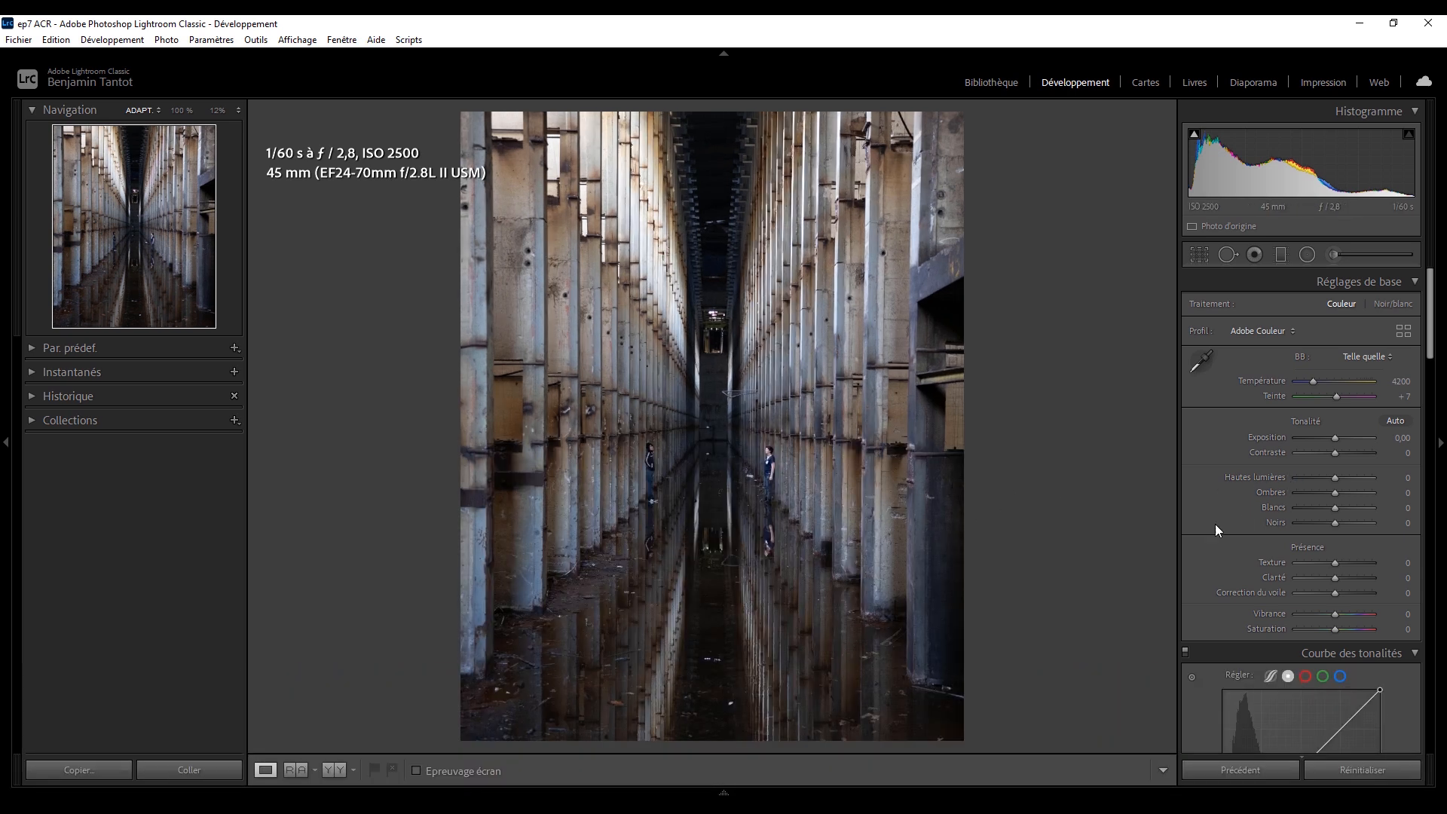
pyautogui.click(1334, 493)
# Heal the bright debris on the dark central water near the photo's lower edge using Spot Removal in Corriger mode, size about 25.
pyautogui.click(729, 705)
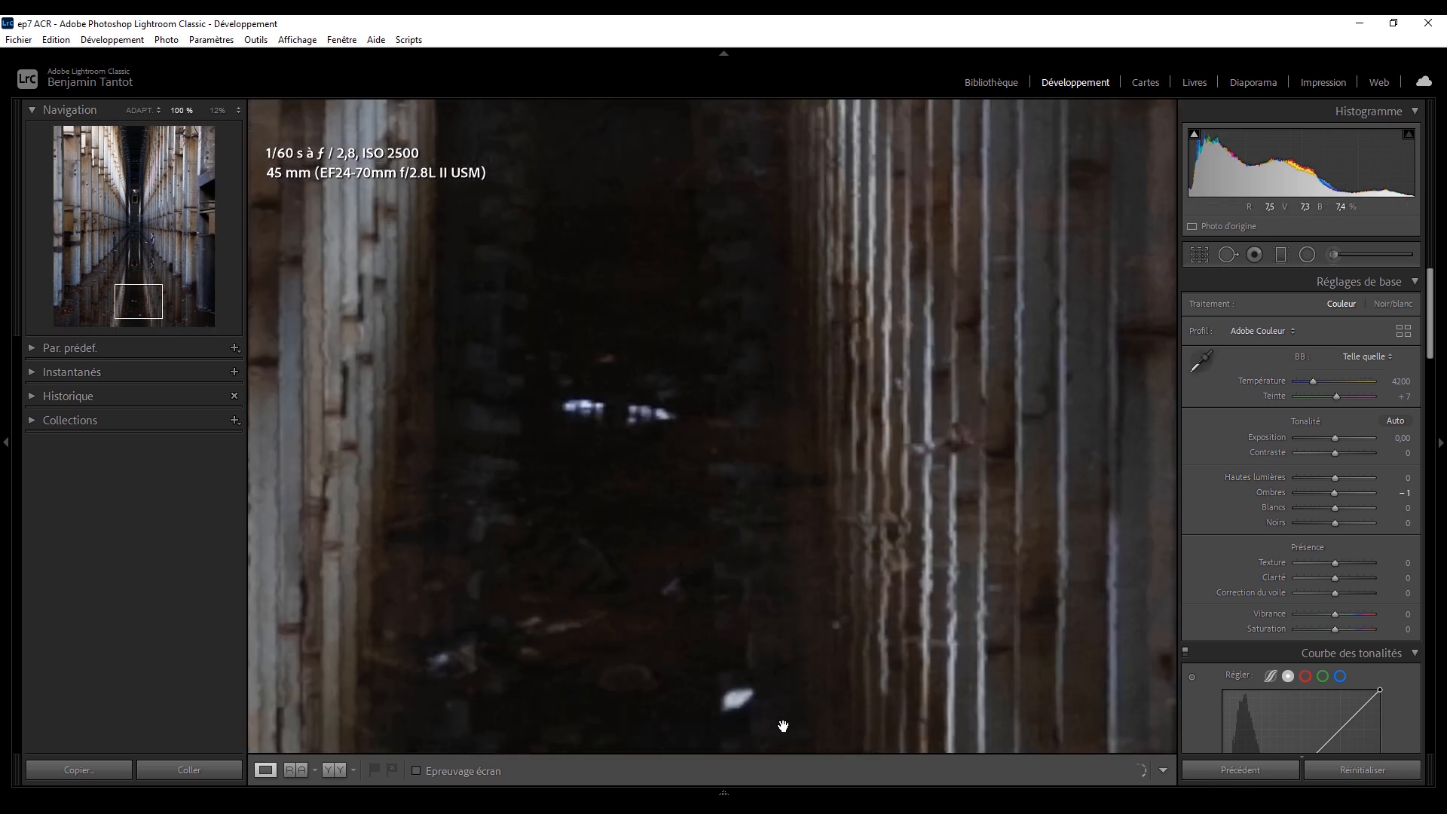
pyautogui.moveTo(783, 726); pyautogui.dragTo(866, 407)
pyautogui.press('q')
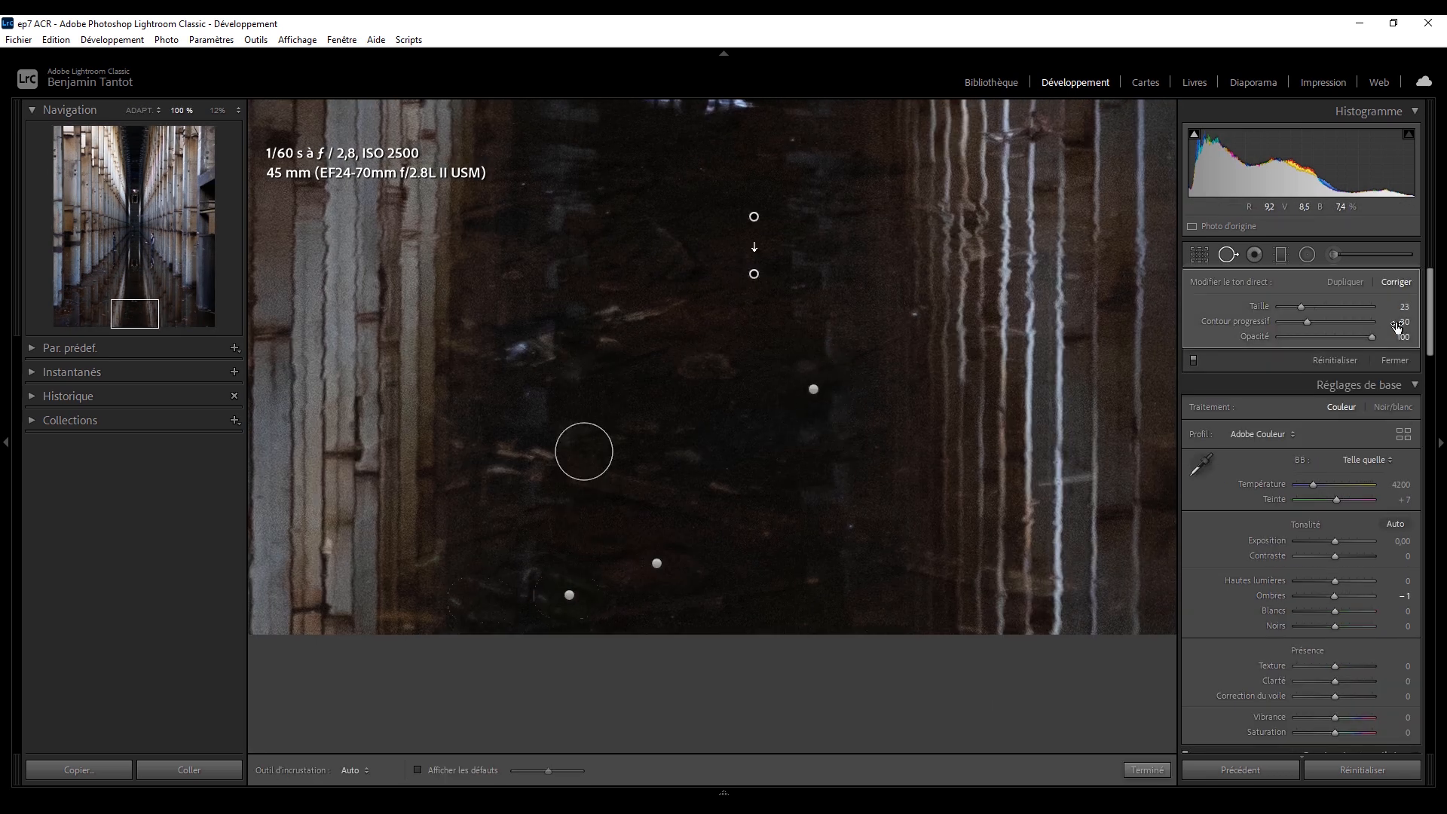
pyautogui.moveTo(716, 317); pyautogui.dragTo(916, 433)
pyautogui.click(719, 463)
pyautogui.moveTo(843, 214); pyautogui.dragTo(881, 217)
pyautogui.moveTo(903, 218); pyautogui.dragTo(948, 216)
pyautogui.click(887, 164)
pyautogui.moveTo(824, 207); pyautogui.dragTo(862, 280)
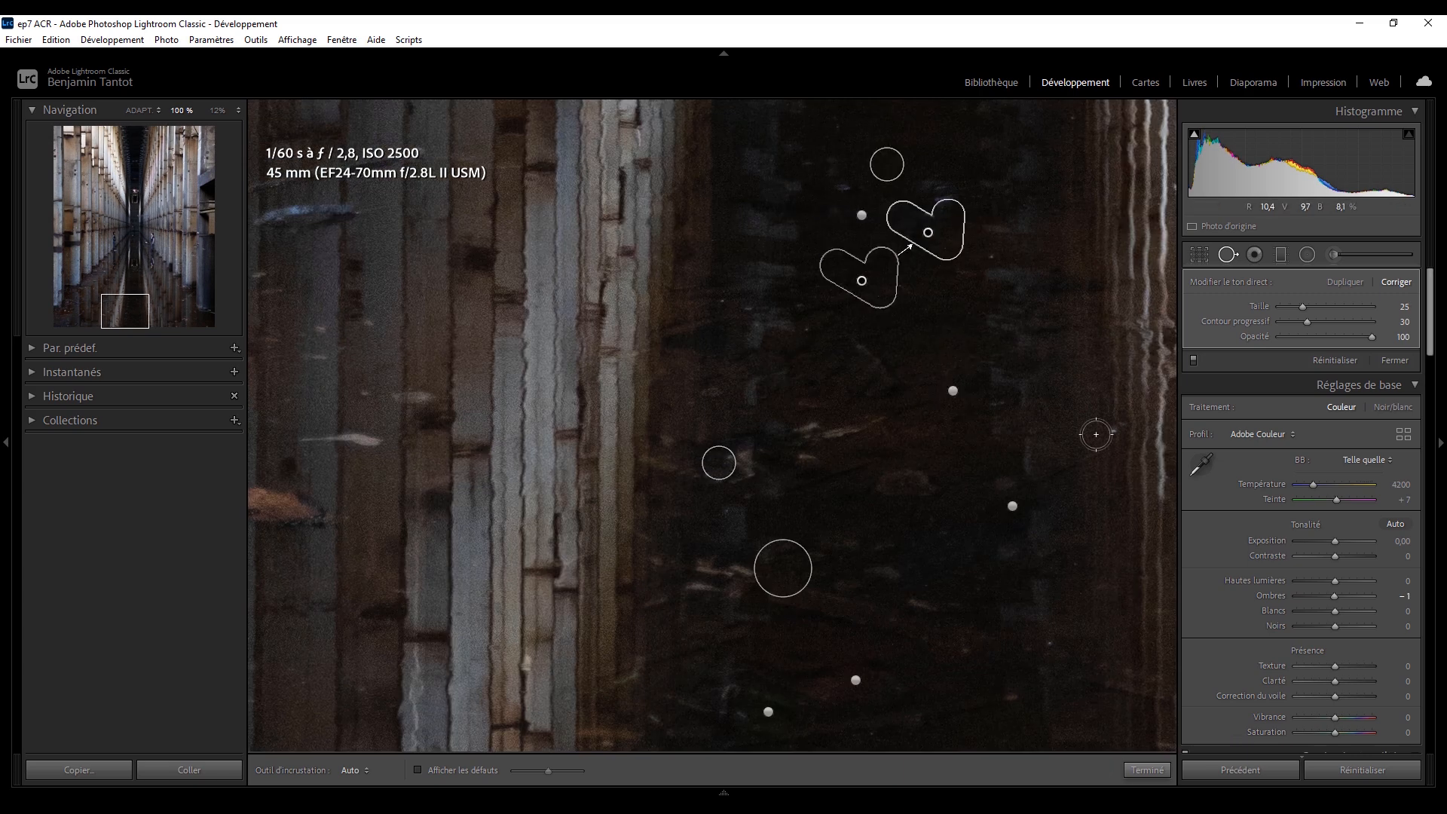
# Heal the specks and the orange leaf in the column reflections at the photo's lower left.
pyautogui.moveTo(453, 452); pyautogui.dragTo(913, 301)
pyautogui.click(716, 658)
pyautogui.click(608, 735)
pyautogui.scroll(-3, 742, 530)
pyautogui.moveTo(742, 531)
pyautogui.mouseDown()
pyautogui.moveTo(804, 529)
pyautogui.moveTo(859, 490)
pyautogui.mouseUp()
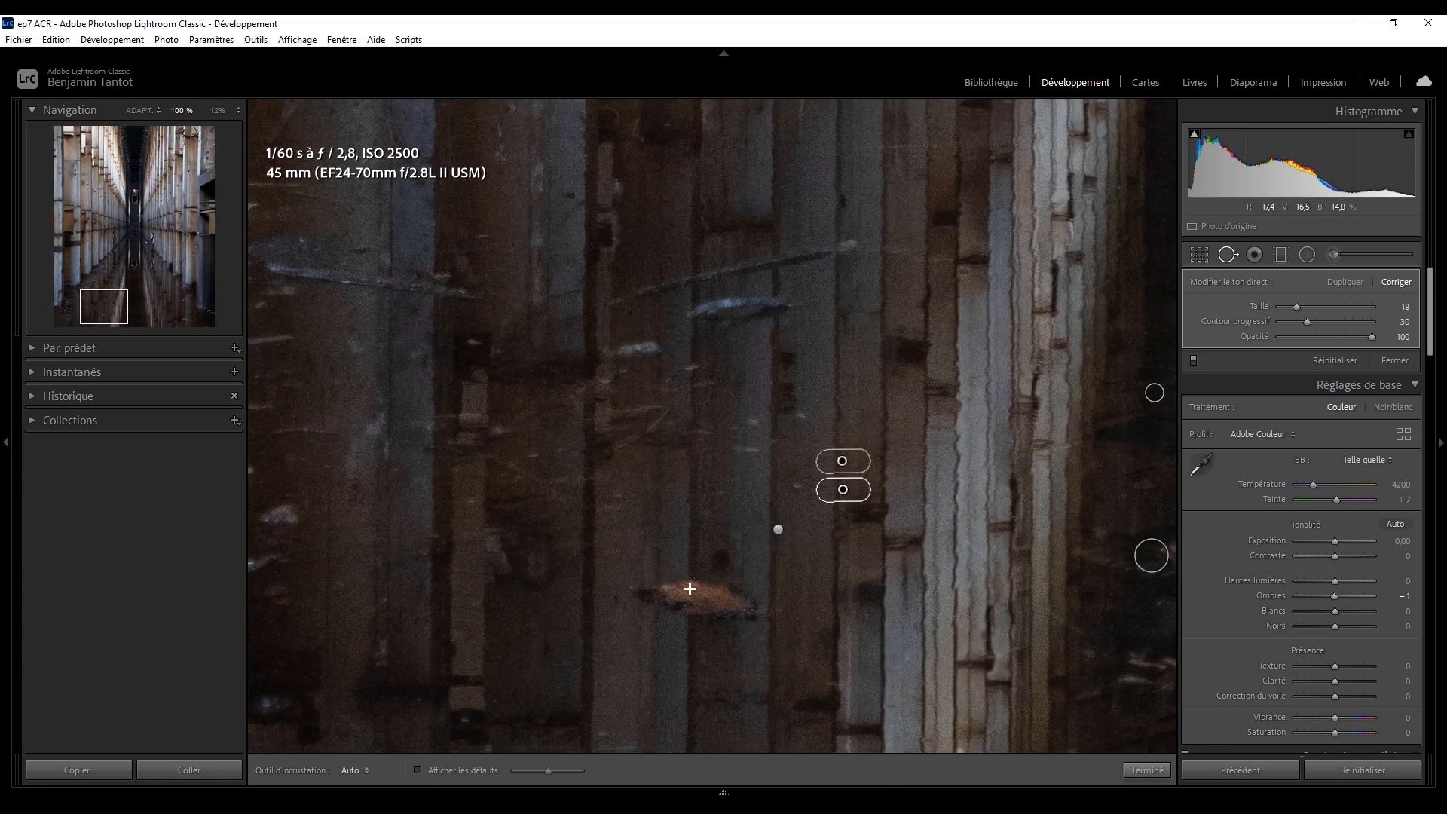
pyautogui.scroll(4, 690, 588)
pyautogui.moveTo(648, 591); pyautogui.dragTo(743, 605)
# Heal the floating debris in the water beside the left-hand columns' bases.
pyautogui.click(73, 310)
pyautogui.moveTo(584, 409); pyautogui.dragTo(614, 415)
pyautogui.click(90, 296)
pyautogui.click(91, 287)
pyautogui.moveTo(760, 450); pyautogui.dragTo(764, 496)
pyautogui.click(916, 402)
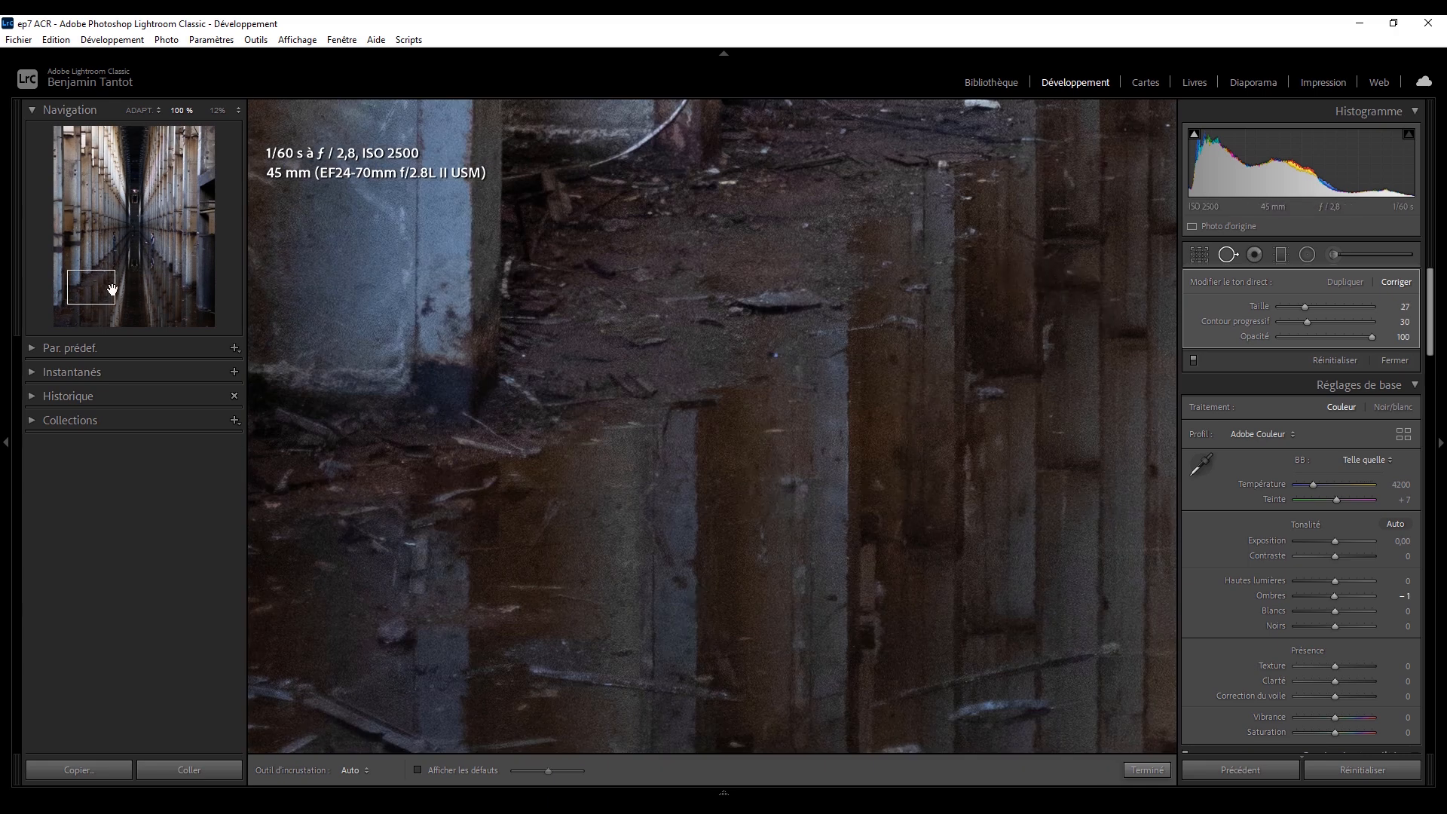
# Heal the debris on the water between the left columns and the central reflection.
pyautogui.click(109, 270)
pyautogui.click(730, 649)
pyautogui.moveTo(466, 446); pyautogui.dragTo(612, 466)
pyautogui.click(639, 461)
pyautogui.click(378, 498)
# Heal the small debris on the dark water in the corridor's centre, below the two people.
pyautogui.click(138, 254)
pyautogui.scroll(-5, 445, 331)
pyautogui.click(445, 331)
pyautogui.click(554, 239)
pyautogui.click(617, 266)
pyautogui.moveTo(701, 275); pyautogui.dragTo(701, 325)
pyautogui.click(766, 308)
pyautogui.click(678, 225)
pyautogui.moveTo(649, 154); pyautogui.dragTo(641, 168)
# Heal the debris spots around the right-hand person's feet and the nearby waterline.
pyautogui.click(149, 245)
pyautogui.moveTo(645, 373); pyautogui.dragTo(681, 379)
pyautogui.moveTo(594, 416); pyautogui.dragTo(608, 417)
pyautogui.click(649, 569)
pyautogui.click(702, 517)
pyautogui.click(735, 401)
# Heal the isolated marks in the column reflections right of the central dark water.
pyautogui.click(145, 275)
pyautogui.click(633, 459)
pyautogui.moveTo(634, 496); pyautogui.dragTo(660, 498)
pyautogui.click(168, 285)
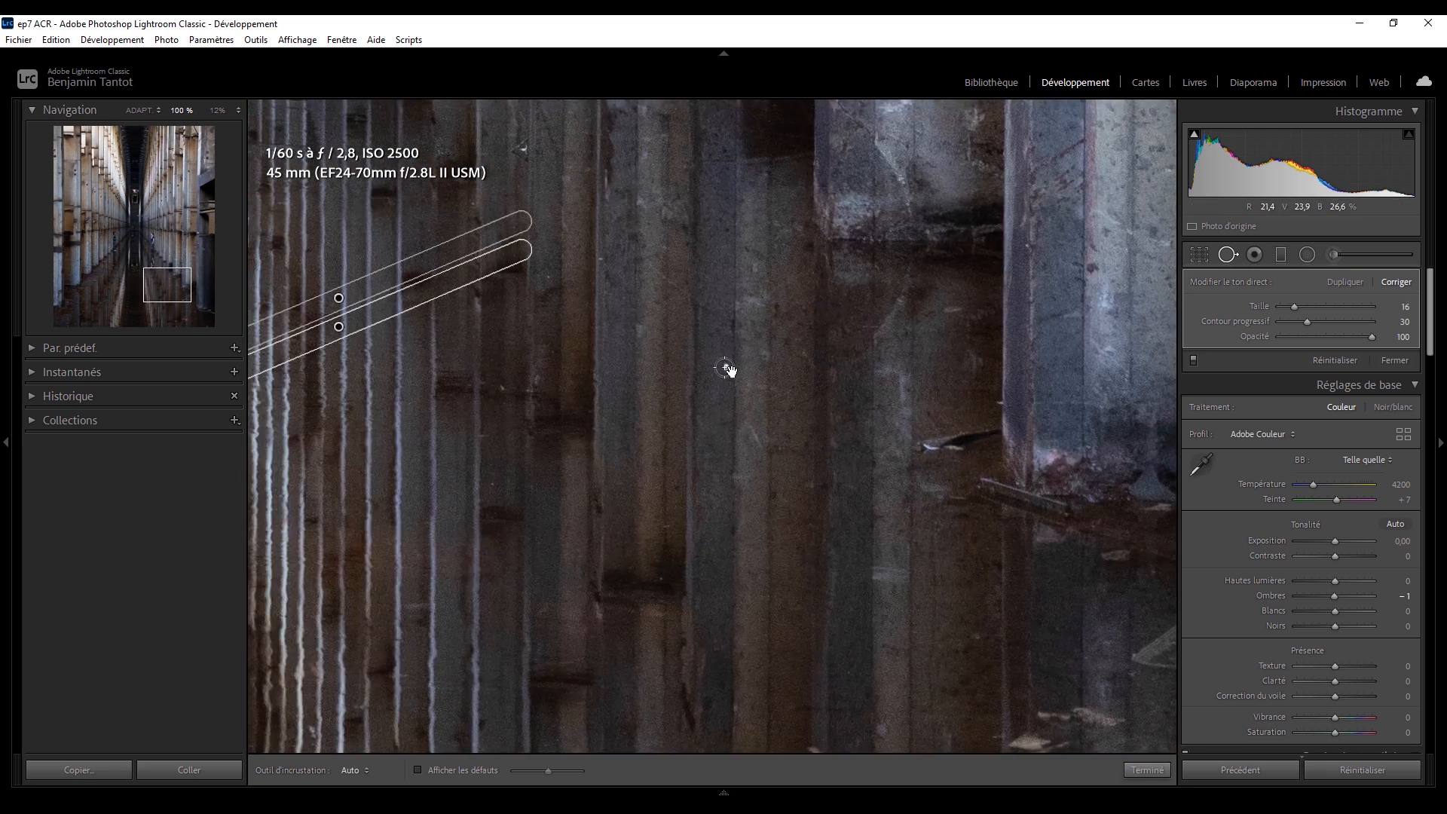
pyautogui.click(731, 370)
# Heal the light reflections and specks in the dark centre between the two people.
pyautogui.click(1194, 360)
pyautogui.click(728, 486)
pyautogui.click(728, 487)
pyautogui.click(705, 477)
pyautogui.click(708, 351)
pyautogui.click(708, 177)
pyautogui.click(748, 552)
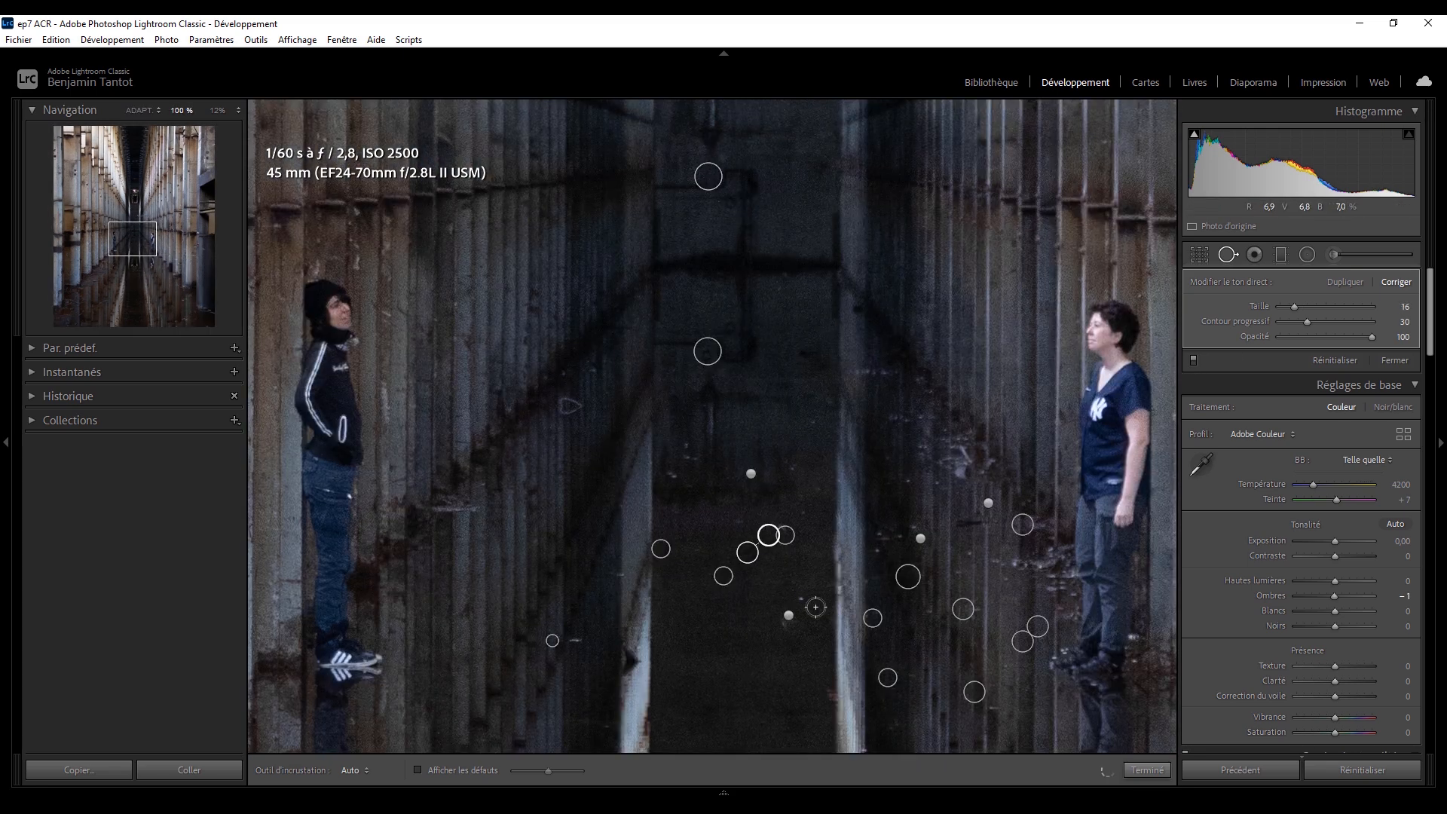
pyautogui.click(802, 599)
pyautogui.click(802, 599)
pyautogui.click(859, 738)
# Heal more debris streaks on the water with short strokes of an adjusted brush.
pyautogui.scroll(4, 640, 376)
pyautogui.moveTo(629, 374); pyautogui.dragTo(669, 369)
pyautogui.click(651, 472)
pyautogui.moveTo(820, 437); pyautogui.dragTo(857, 433)
pyautogui.moveTo(763, 336); pyautogui.dragTo(866, 329)
pyautogui.moveTo(812, 272); pyautogui.dragTo(868, 278)
pyautogui.moveTo(1059, 319); pyautogui.dragTo(1014, 318)
pyautogui.moveTo(1018, 158); pyautogui.dragTo(1052, 190)
pyautogui.moveTo(456, 424); pyautogui.dragTo(496, 430)
# Resize the healing brush, heal the next debris marks with longer strokes and delete one unwanted correction.
pyautogui.scroll(-3, 423, 407)
pyautogui.moveTo(367, 392); pyautogui.dragTo(546, 486)
pyautogui.moveTo(585, 424); pyautogui.dragTo(485, 443)
pyautogui.click(478, 430)
pyautogui.press('Delete')
# Heal the light scratches and specks in the reflections near the photo's lower-right corner.
pyautogui.moveTo(374, 392); pyautogui.dragTo(398, 401)
pyautogui.moveTo(698, 349); pyautogui.dragTo(713, 354)
pyautogui.moveTo(754, 302); pyautogui.dragTo(785, 626)
pyautogui.moveTo(801, 261); pyautogui.dragTo(847, 285)
pyautogui.click(860, 239)
pyautogui.moveTo(960, 486); pyautogui.dragTo(961, 507)
pyautogui.click(761, 154)
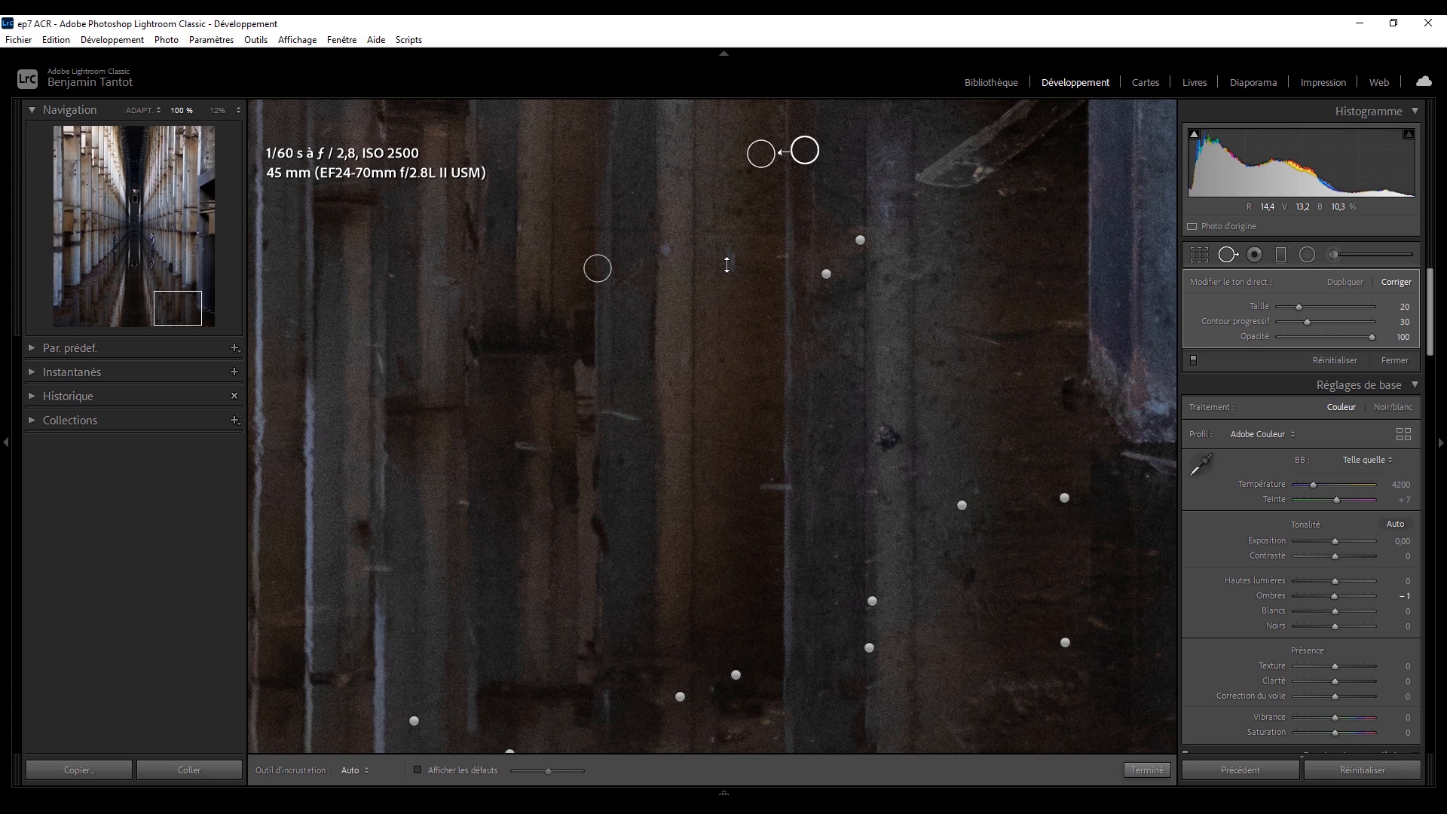
# Heal the remaining streaks in the reflections just left of the lower-right corner.
pyautogui.moveTo(452, 316); pyautogui.dragTo(1093, 275)
pyautogui.scroll(3, 716, 453)
pyautogui.moveTo(684, 564); pyautogui.dragTo(799, 570)
pyautogui.click(720, 349)
pyautogui.moveTo(699, 313); pyautogui.dragTo(724, 314)
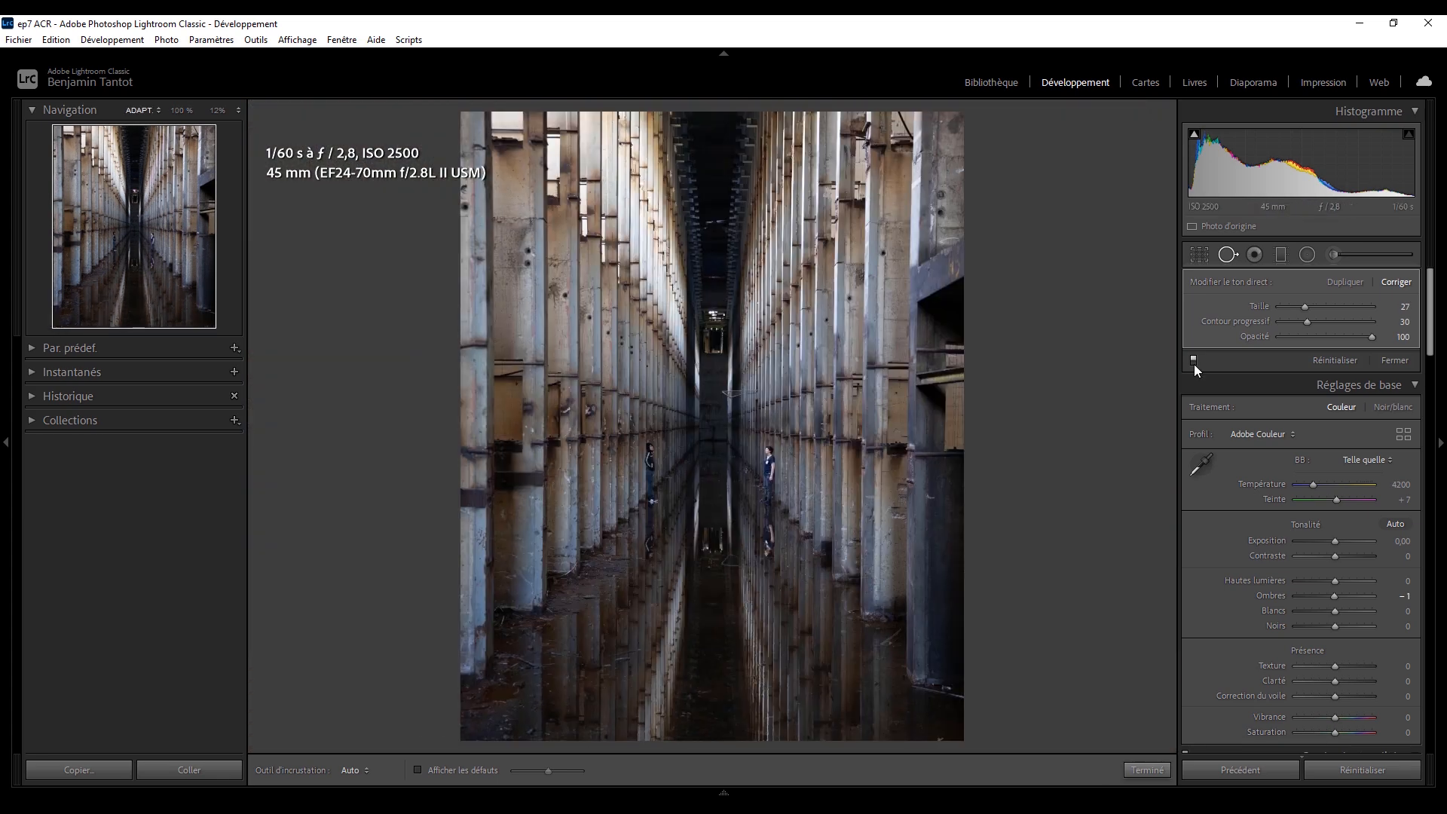
# Heal the last marks on the dark reflection at the photo's bottom centre.
pyautogui.click(133, 313)
pyautogui.scroll(1, 652, 423)
pyautogui.moveTo(653, 423); pyautogui.dragTo(653, 367)
pyautogui.moveTo(731, 447); pyautogui.dragTo(781, 458)
pyautogui.moveTo(688, 442); pyautogui.dragTo(688, 369)
pyautogui.moveTo(600, 430); pyautogui.dragTo(653, 455)
pyautogui.click(782, 438)
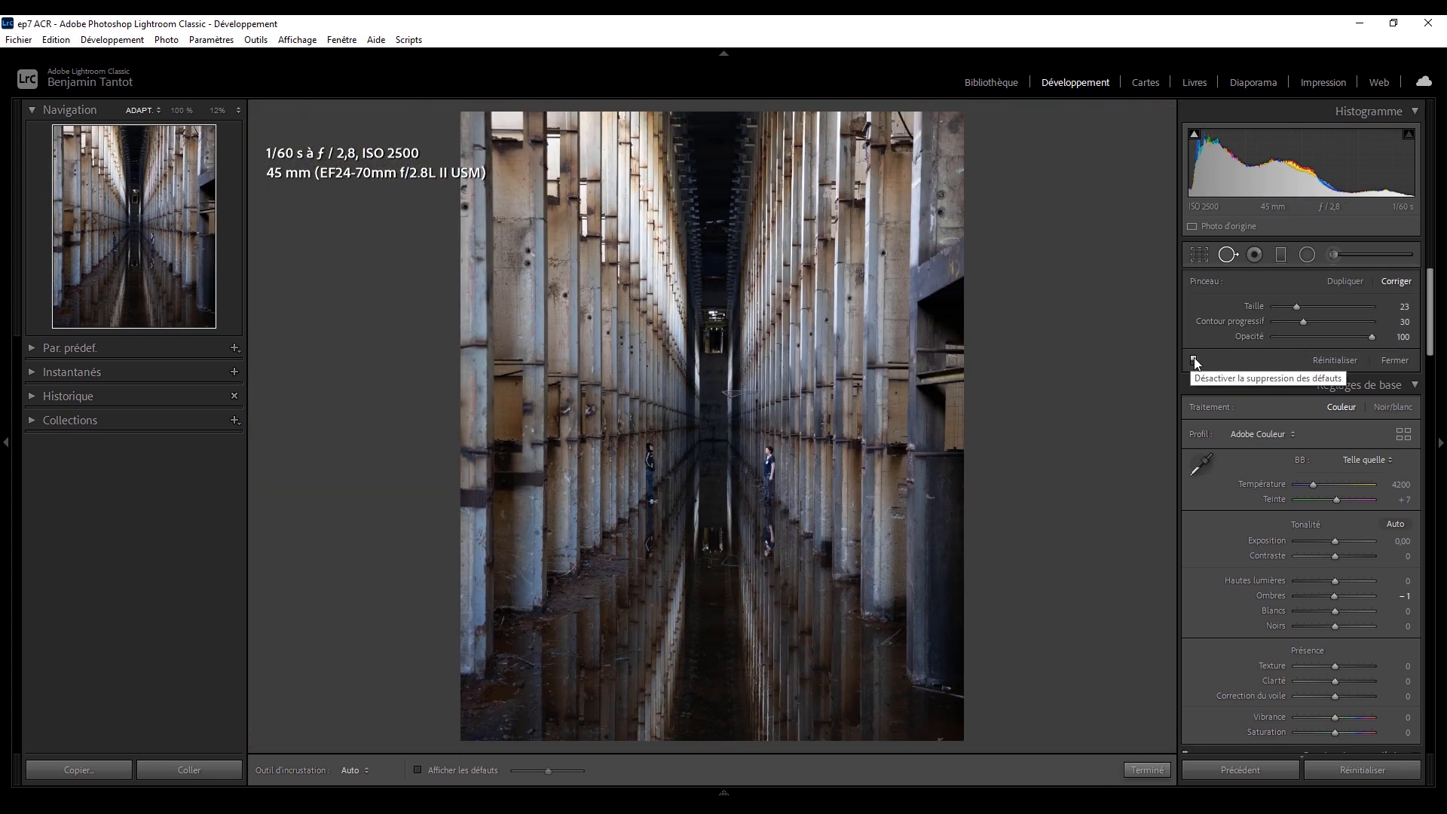
# Compare the whole photo with and without the spot corrections, leaving them enabled, and close the Spot Removal tool.
pyautogui.click(1194, 362)
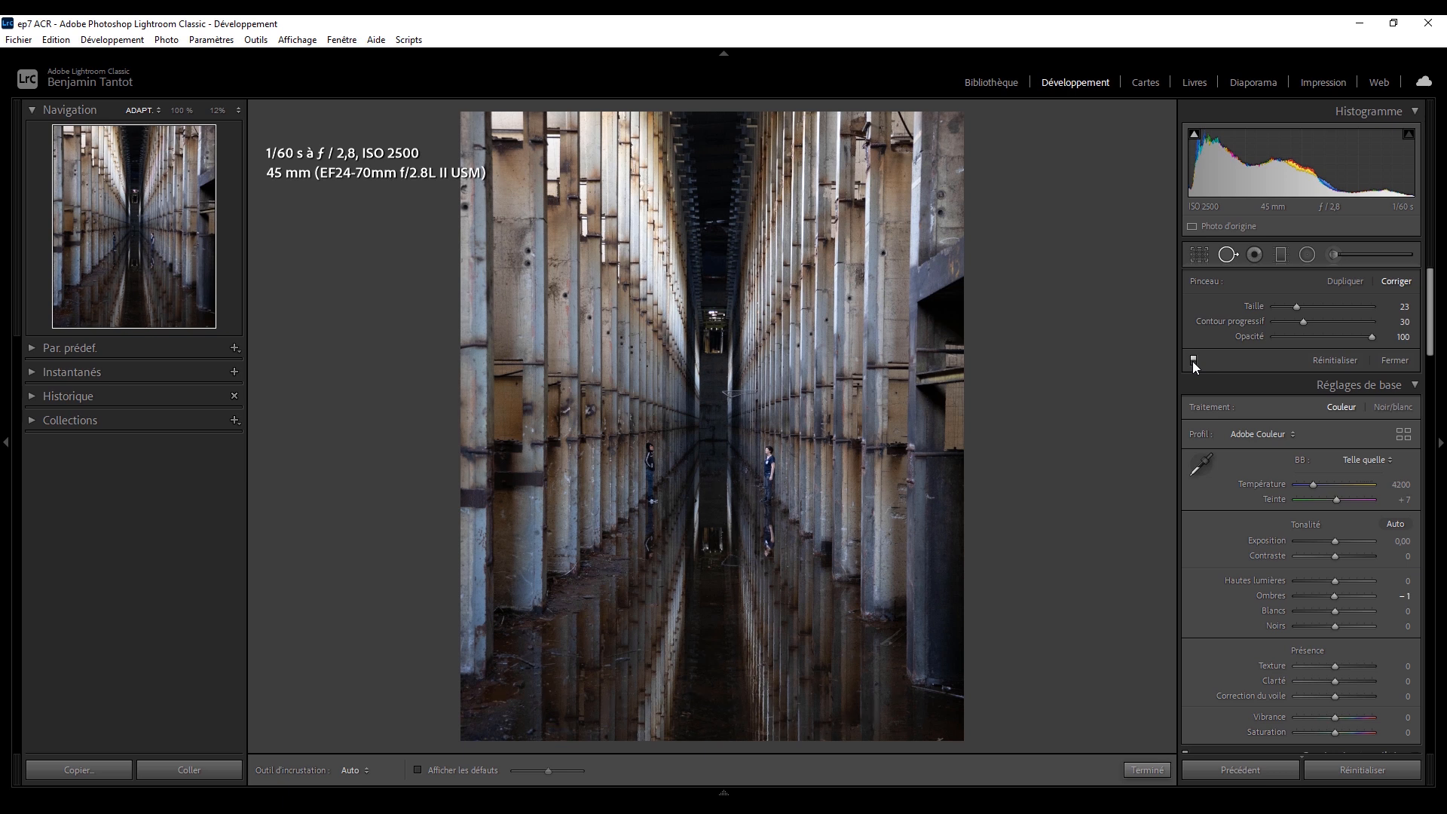
pyautogui.click(1194, 360)
pyautogui.click(1193, 361)
pyautogui.click(1194, 360)
pyautogui.click(1193, 360)
pyautogui.click(1193, 360)
pyautogui.click(1193, 360)
pyautogui.click(1193, 360)
pyautogui.click(1193, 360)
pyautogui.click(1228, 256)
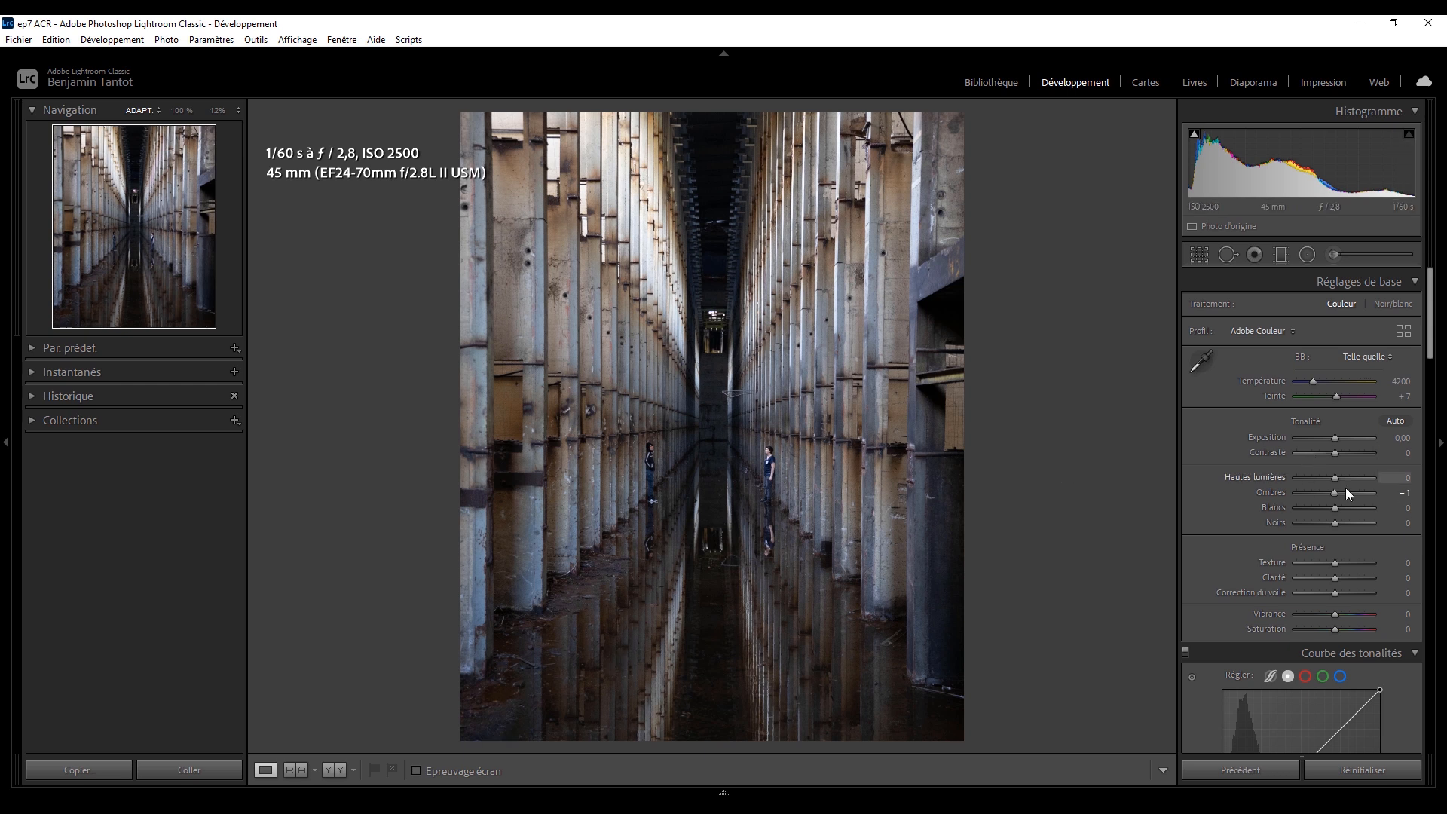
# Set Exposition +0,15, Contraste +7, Hautes lumières −31, Ombres +17, Blancs +41, Noirs +13, Clarté +11 and Correction du voile +5.
pyautogui.moveTo(1339, 491); pyautogui.dragTo(1342, 525)
pyautogui.moveTo(1336, 575)
pyautogui.mouseDown()
pyautogui.moveTo(1353, 572)
pyautogui.moveTo(1331, 577)
pyautogui.moveTo(1338, 594)
pyautogui.mouseUp()
pyautogui.moveTo(1335, 453)
pyautogui.mouseDown()
pyautogui.moveTo(1360, 475)
pyautogui.moveTo(1346, 508)
pyautogui.moveTo(1315, 479)
pyautogui.moveTo(1337, 441)
pyautogui.mouseUp()
pyautogui.hotkey('ctrl', 'z')
pyautogui.moveTo(1347, 508); pyautogui.dragTo(1322, 481)
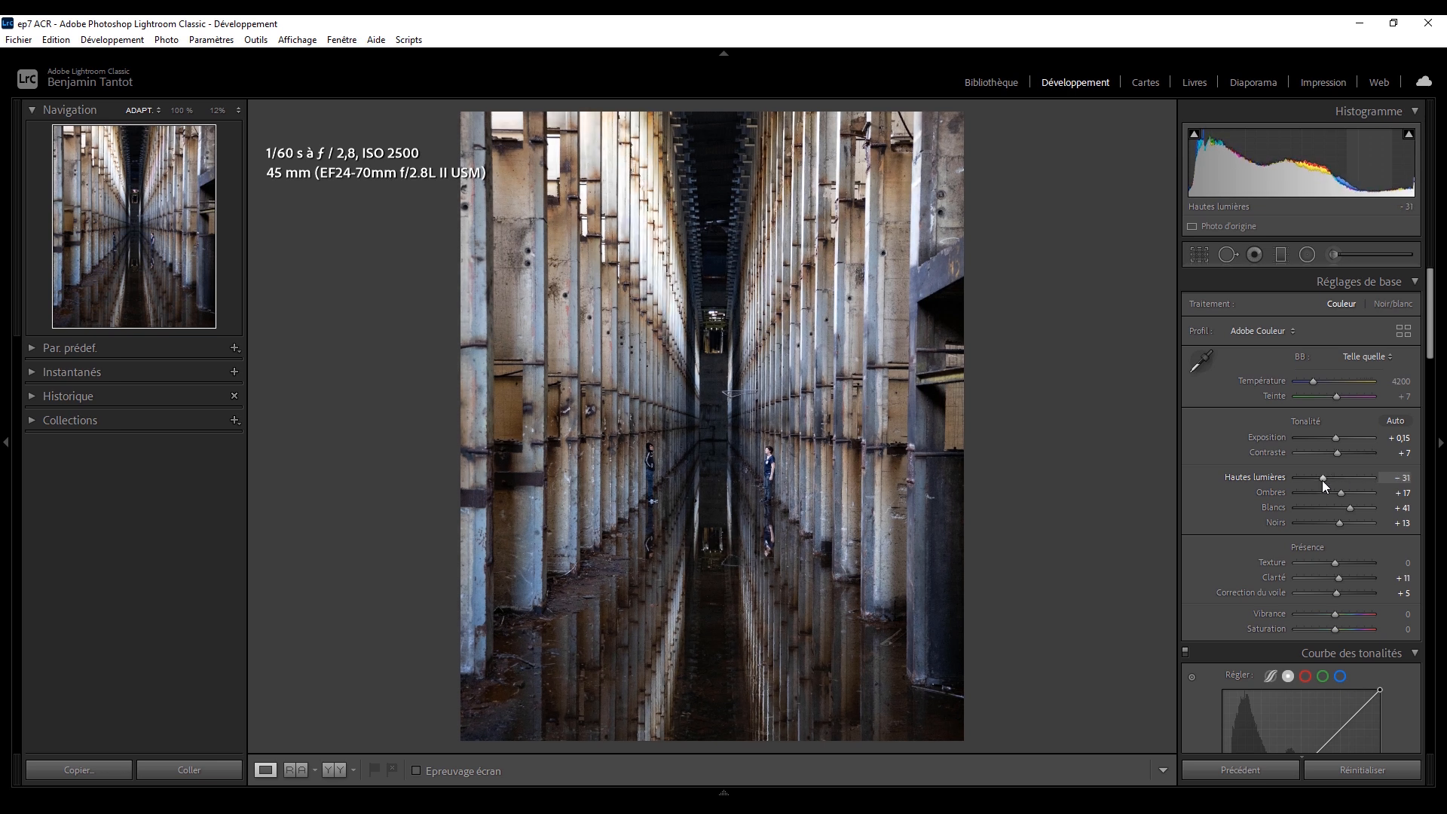
# Try a Vibrance of +52 and undo it.
pyautogui.moveTo(1335, 613); pyautogui.dragTo(1355, 614)
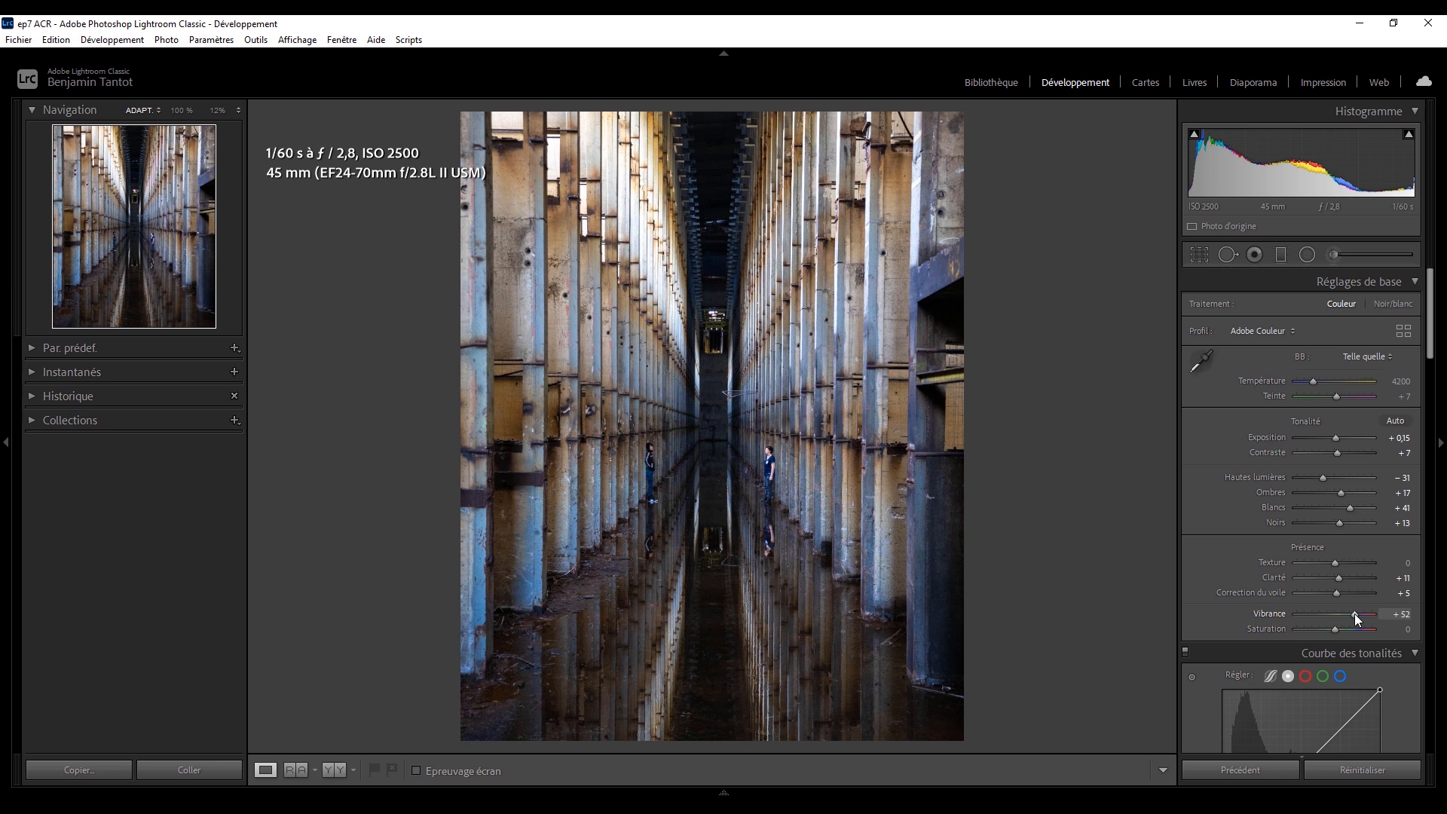
pyautogui.hotkey('ctrl', 'z')
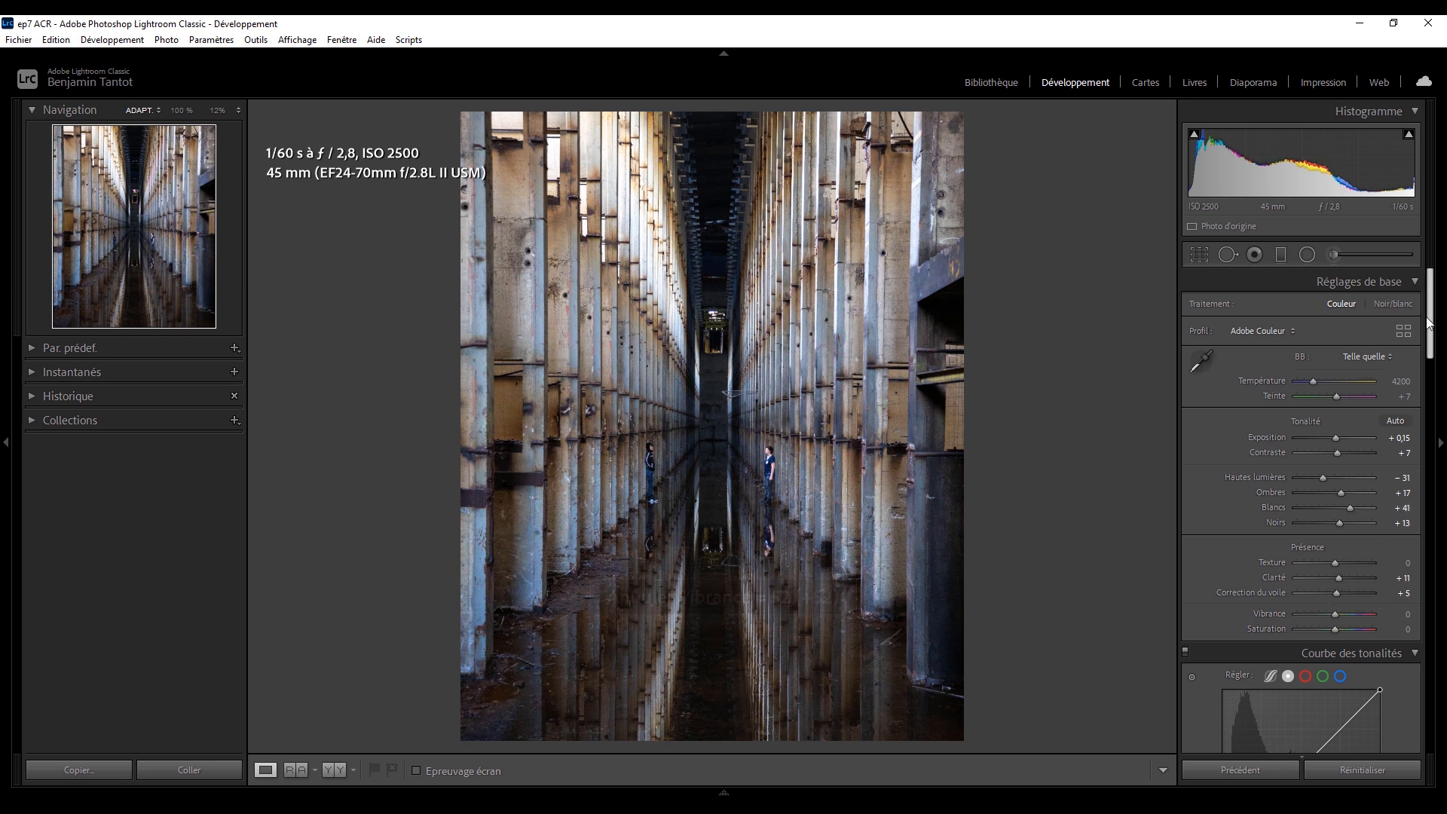
# Try a strong Vibrance of +84 on the photo and undo it.
pyautogui.moveTo(1336, 614); pyautogui.dragTo(1386, 613)
pyautogui.hotkey('ctrl', 'z')
pyautogui.click(1367, 612)
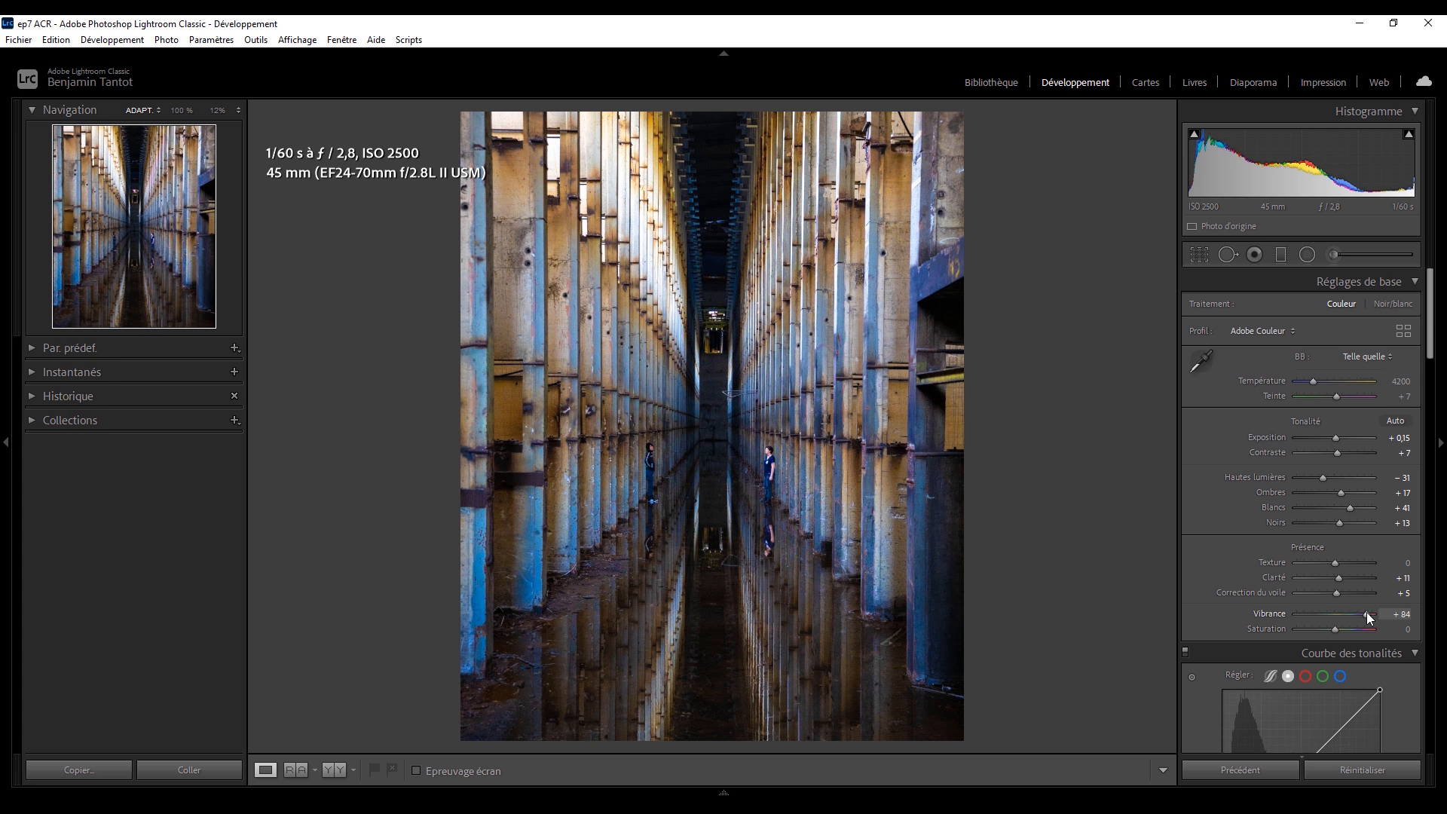
pyautogui.hotkey('ctrl', 'z')
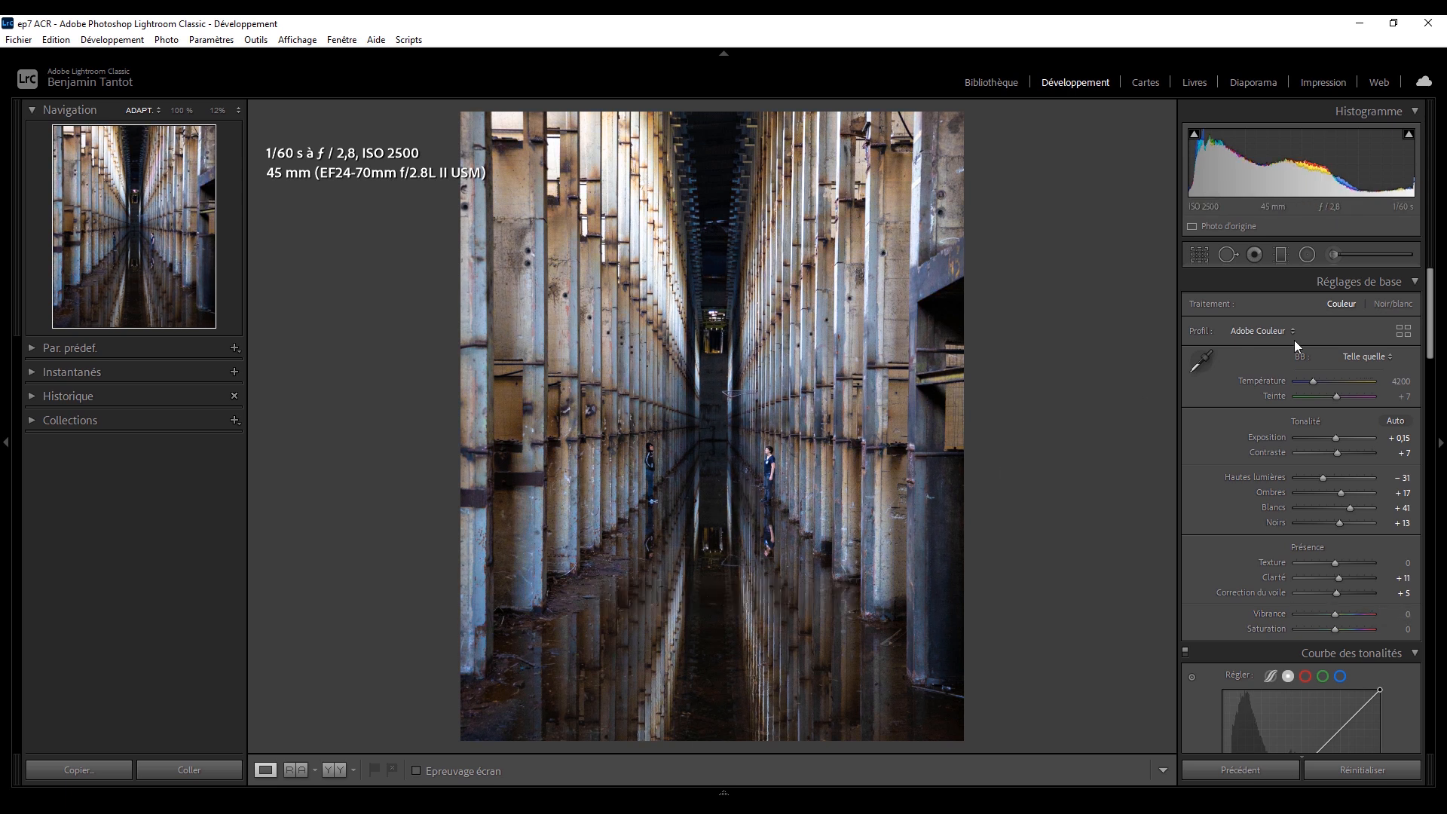
# Try Bleu primaire Saturation +78, Teinte −56 and Teinte +49 in the Etalonnage settings, undoing each one.
pyautogui.scroll(-3, 1295, 340)
pyautogui.scroll(-15, 1339, 728)
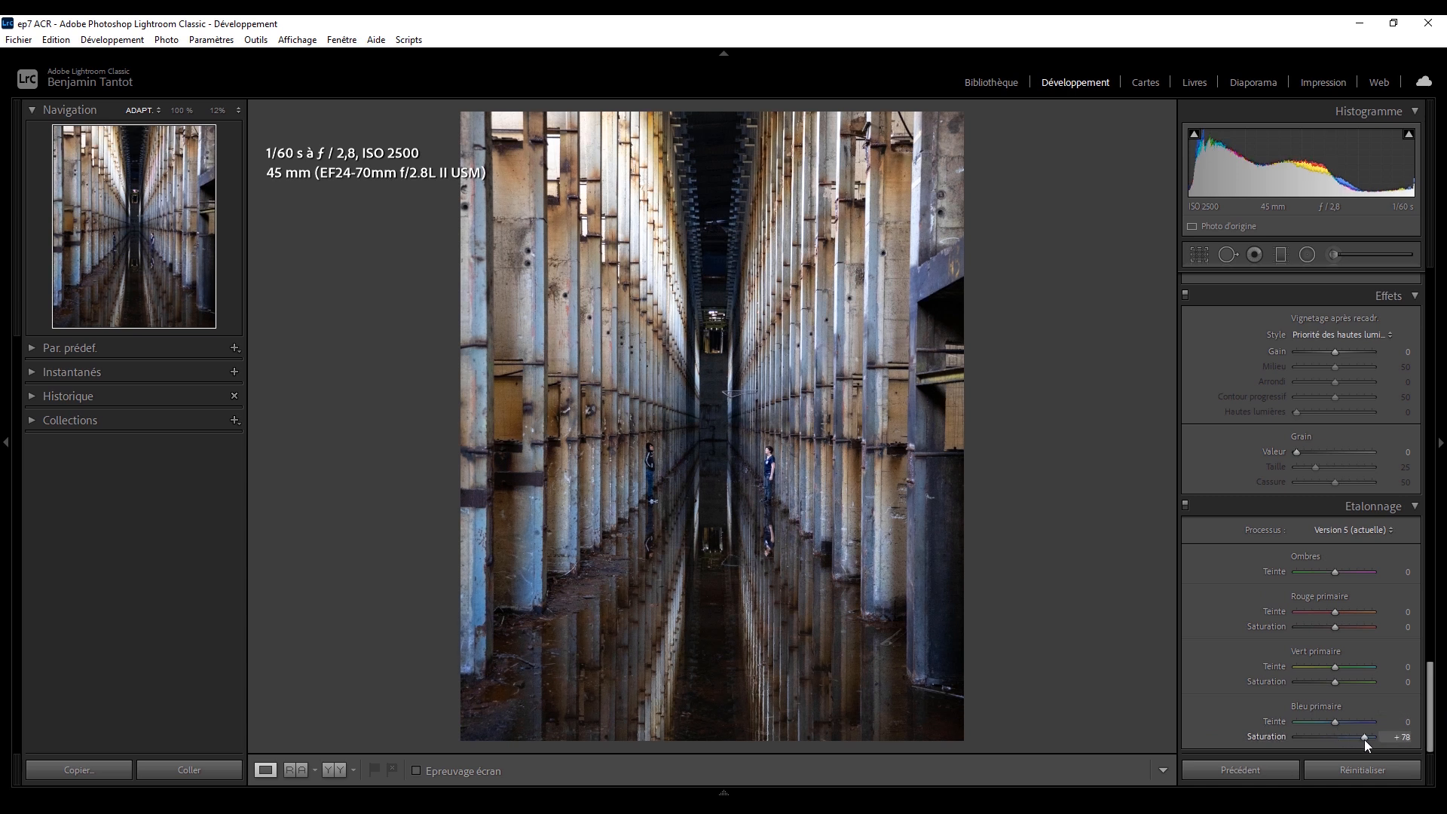
pyautogui.hotkey('ctrl', 'z')
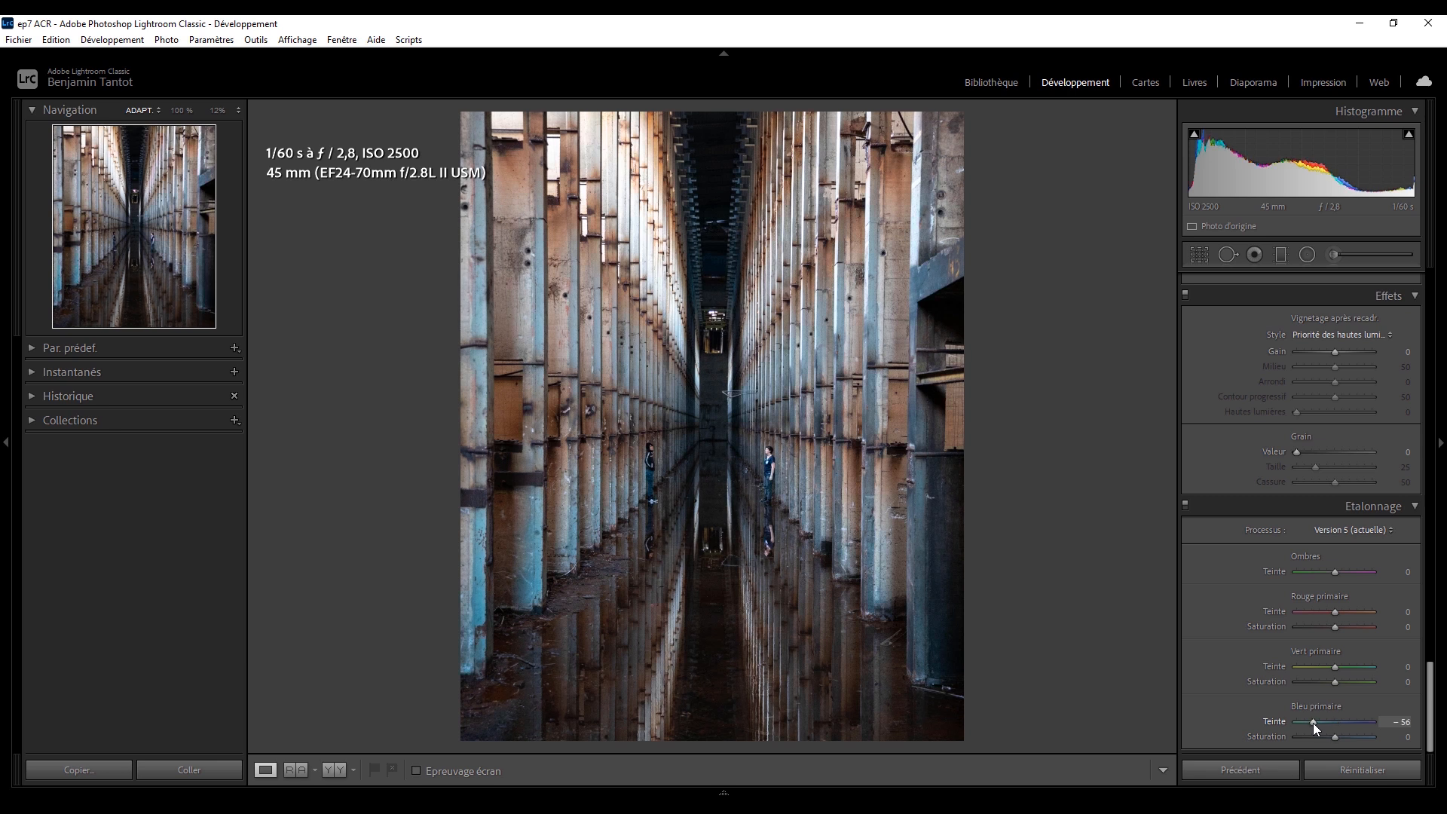
pyautogui.hotkey('ctrl', 'z')
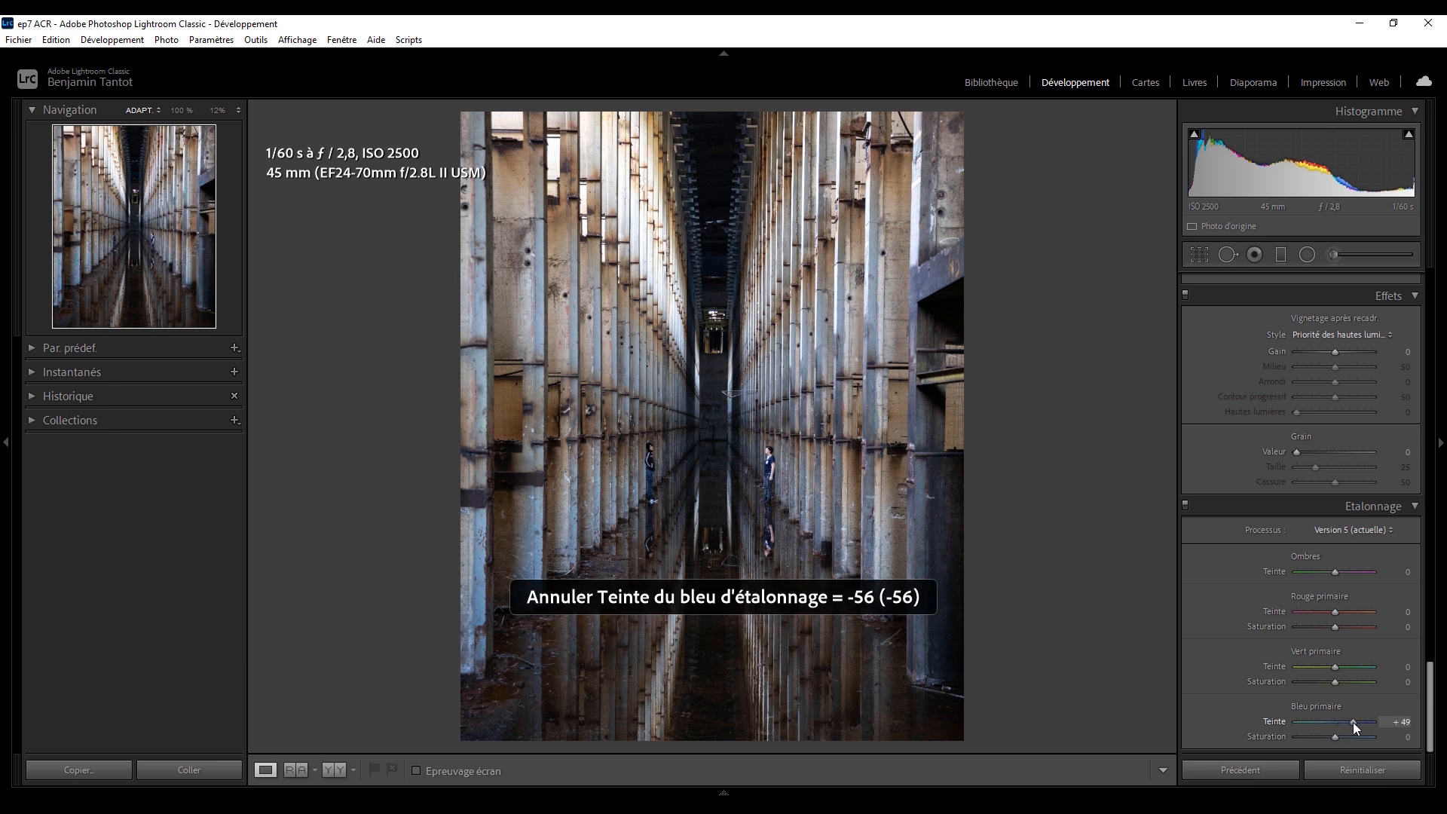
pyautogui.hotkey('ctrl', 'z')
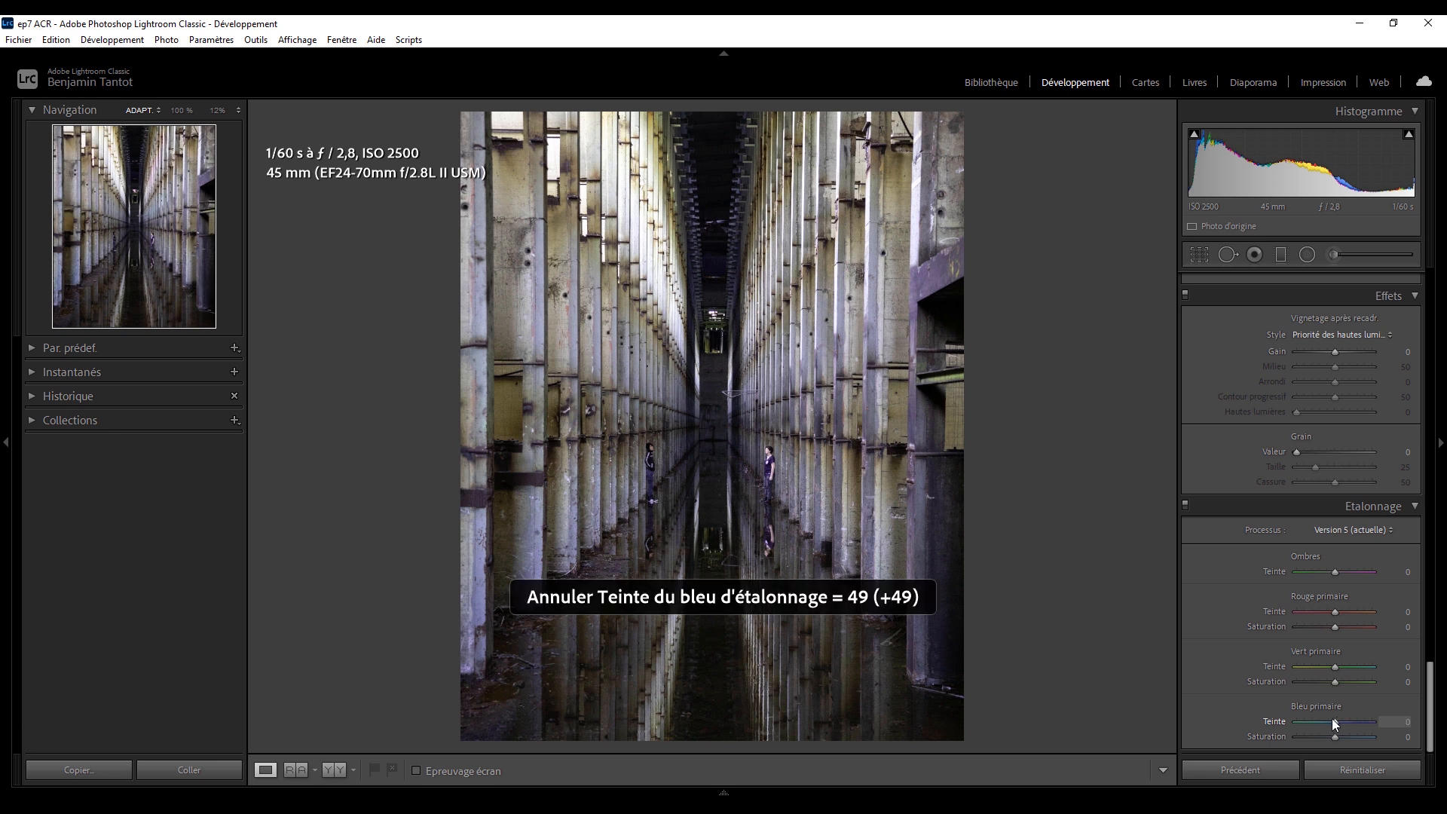
# Set the Bleu primaire calibration to Teinte −15 and Saturation +37, and compare the photo before and after.
pyautogui.click(1327, 722)
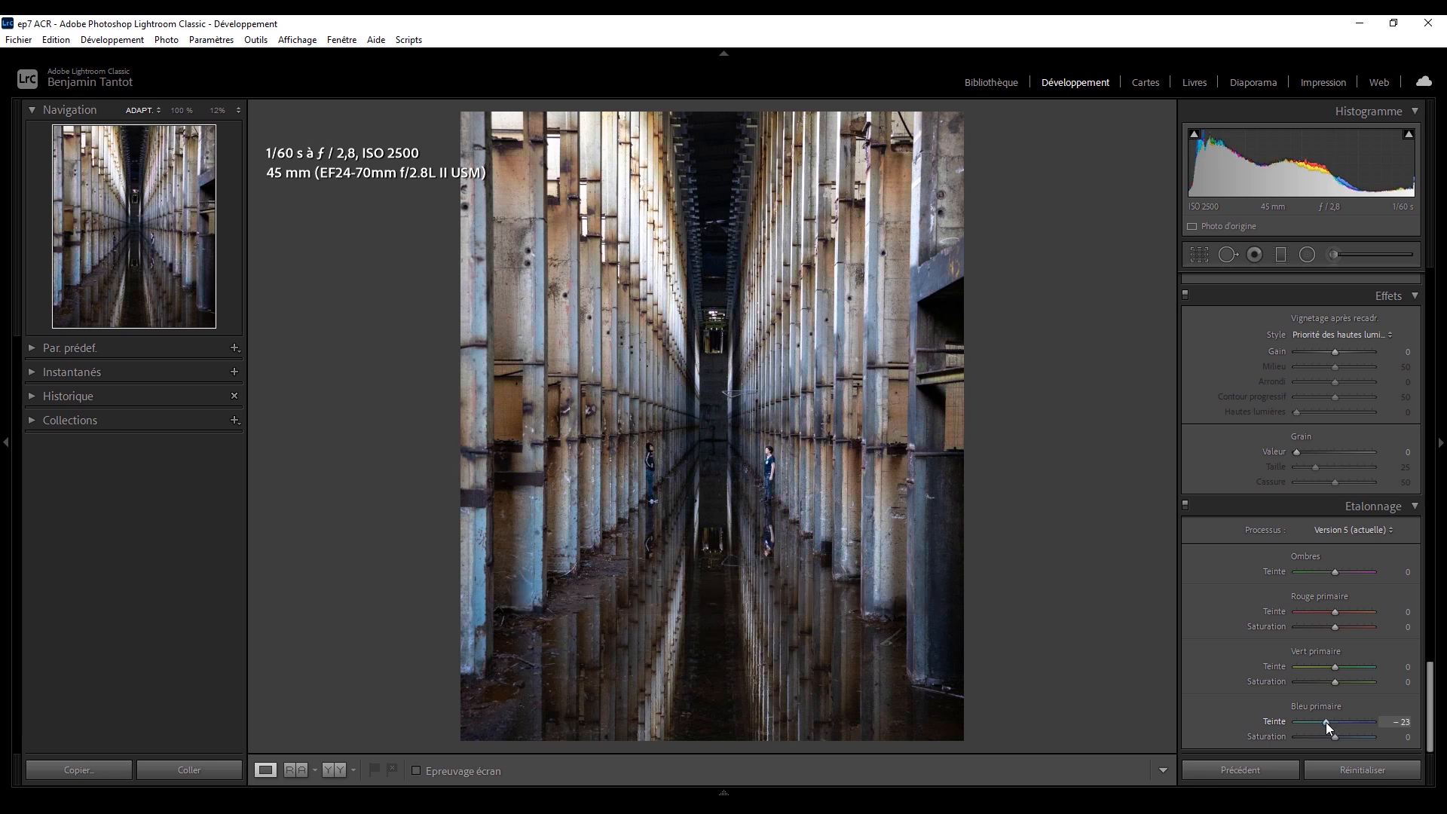
pyautogui.hotkey('ctrl', 'z')
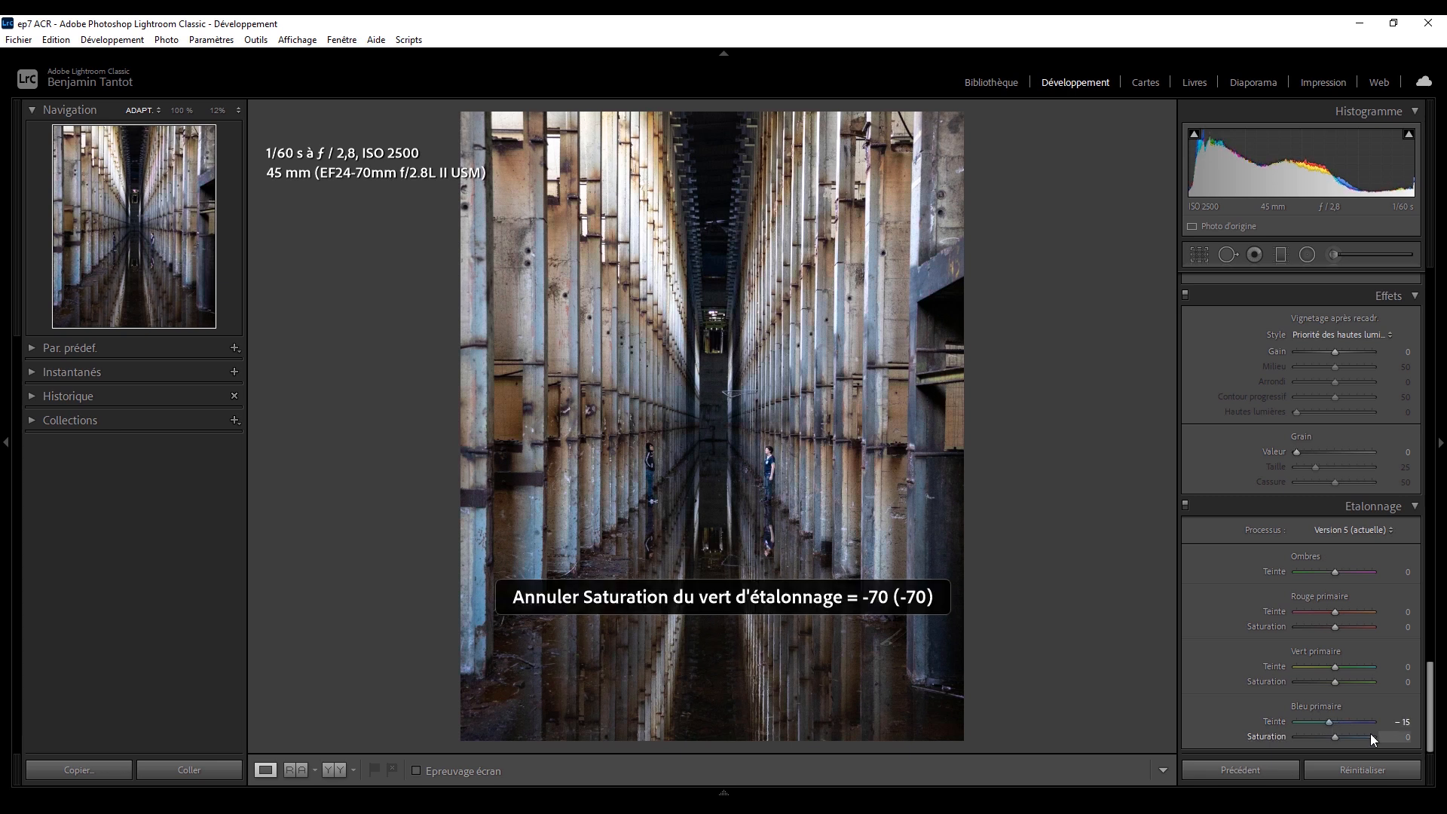
pyautogui.hotkey('ctrl', 'z')
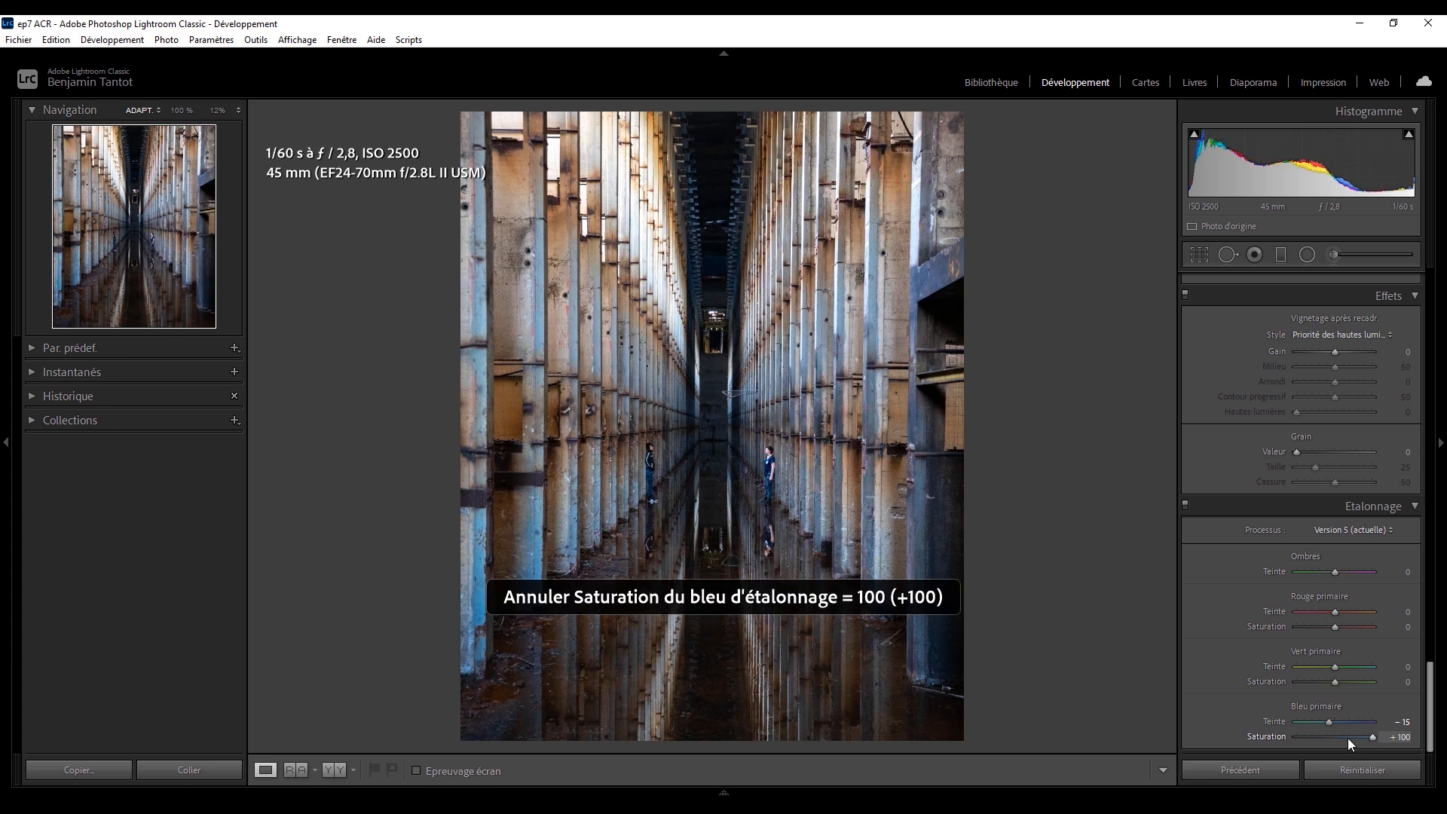
pyautogui.click(1349, 737)
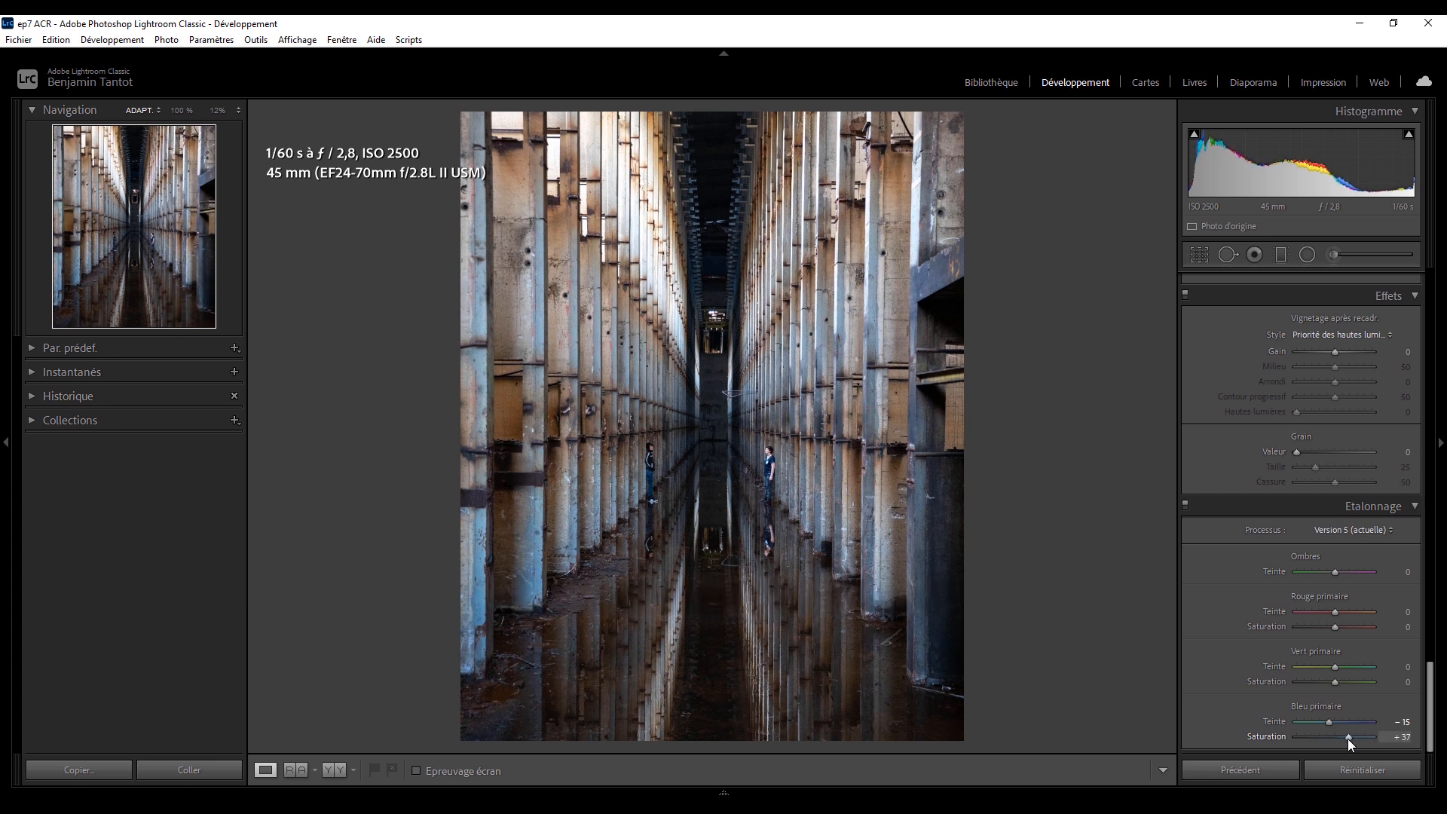
pyautogui.press('\\')
pyautogui.press('\\')
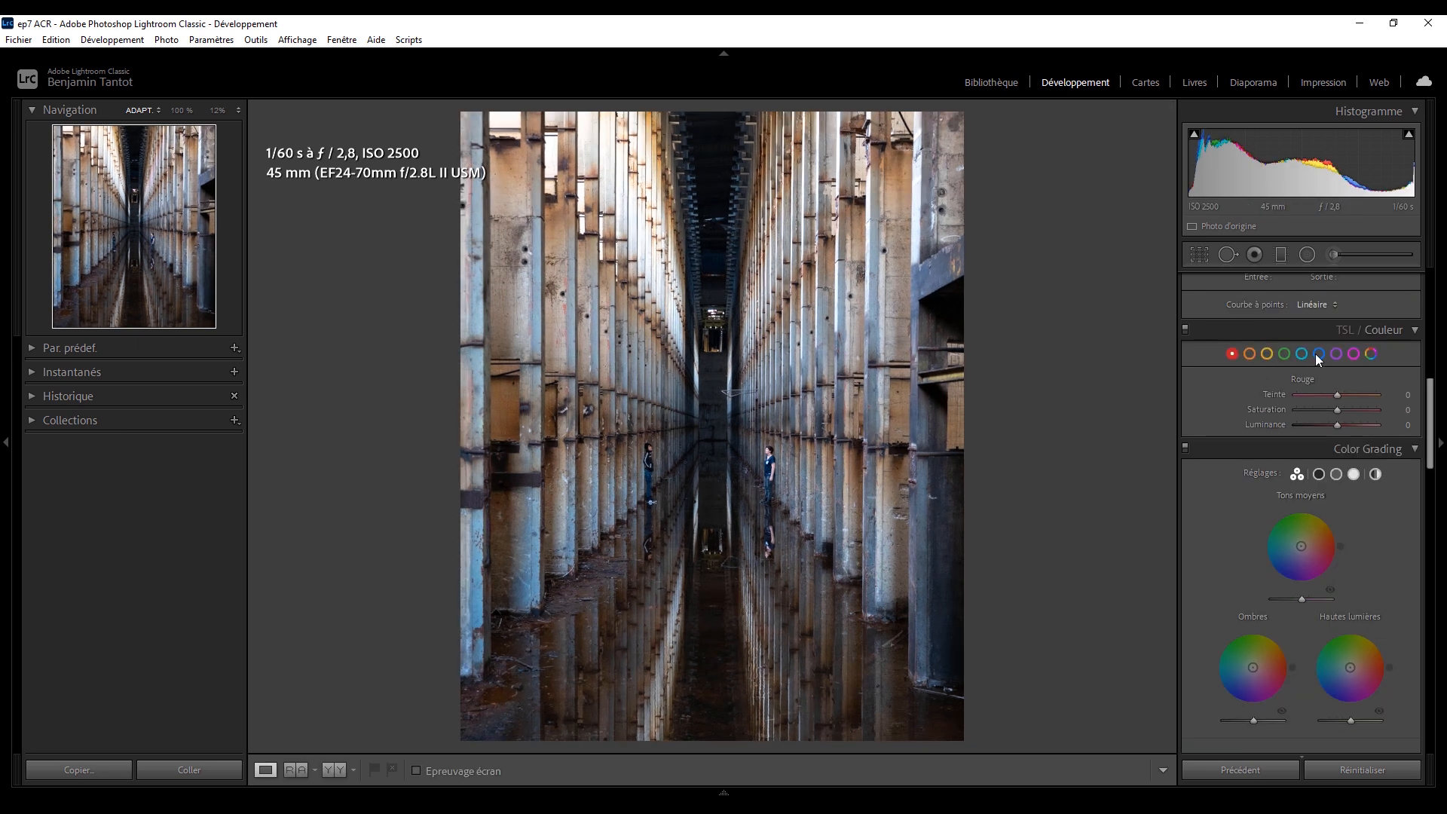
# Try lowering the blue Saturation in the TSL / Couleur settings and undo the changes.
pyautogui.click(1318, 355)
pyautogui.moveTo(1344, 413); pyautogui.dragTo(1223, 404)
pyautogui.hotkey('ctrl', 'z')
pyautogui.moveTo(1337, 410); pyautogui.dragTo(1206, 409)
pyautogui.hotkey('ctrl', 'z')
# Set the yellow range to Teinte −100 and Saturation −5 in TSL / Couleur, and adjust the orange Teinte.
pyautogui.click(1358, 357)
pyautogui.click(1302, 354)
pyautogui.moveTo(1373, 410); pyautogui.dragTo(1252, 402)
pyautogui.click(1268, 354)
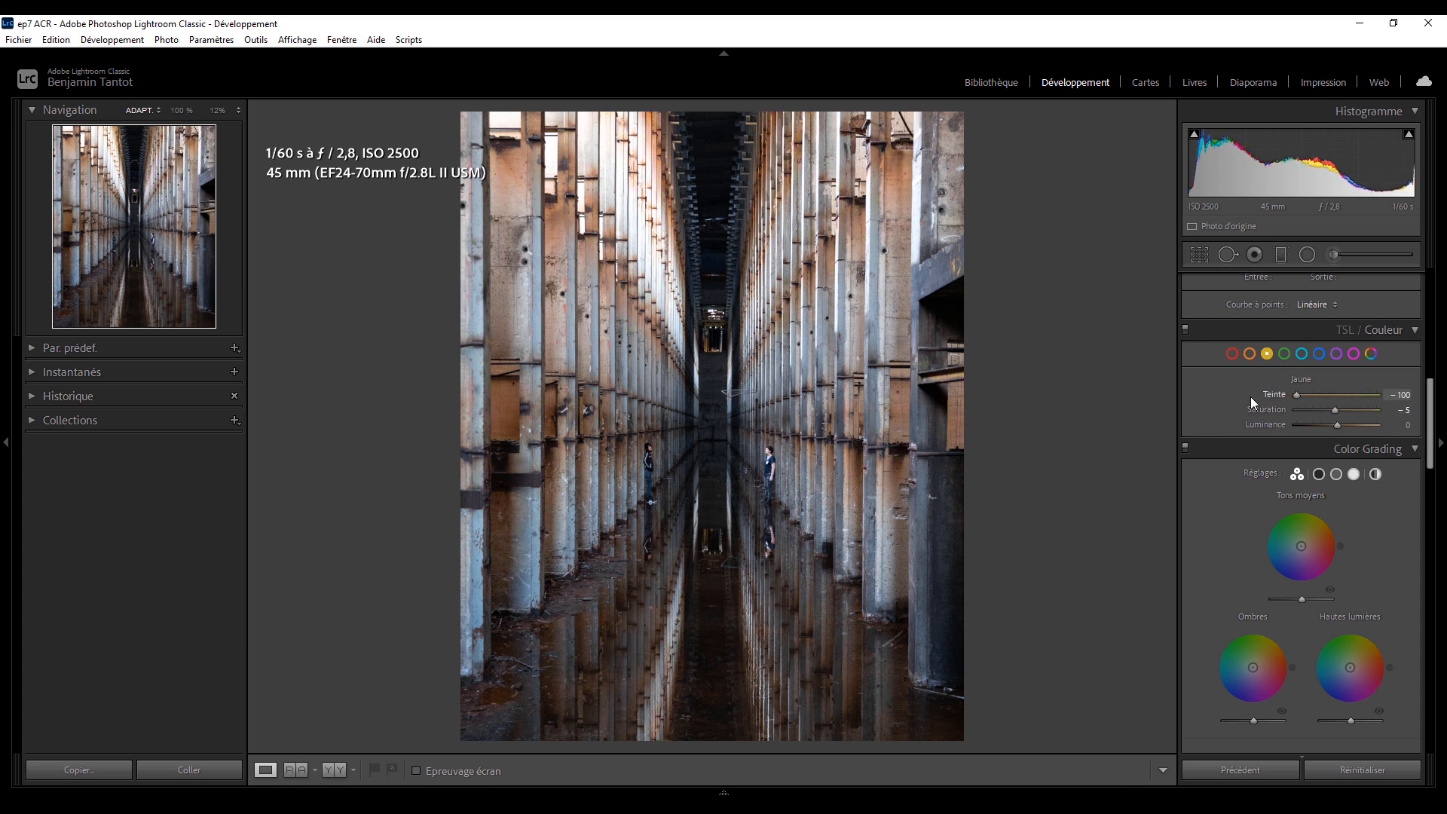
pyautogui.click(1250, 354)
pyautogui.moveTo(1370, 395); pyautogui.dragTo(1314, 396)
# Adjust the Hautes lumières and Ombres wheels very slightly in Color Grading.
pyautogui.scroll(-4, 1438, 486)
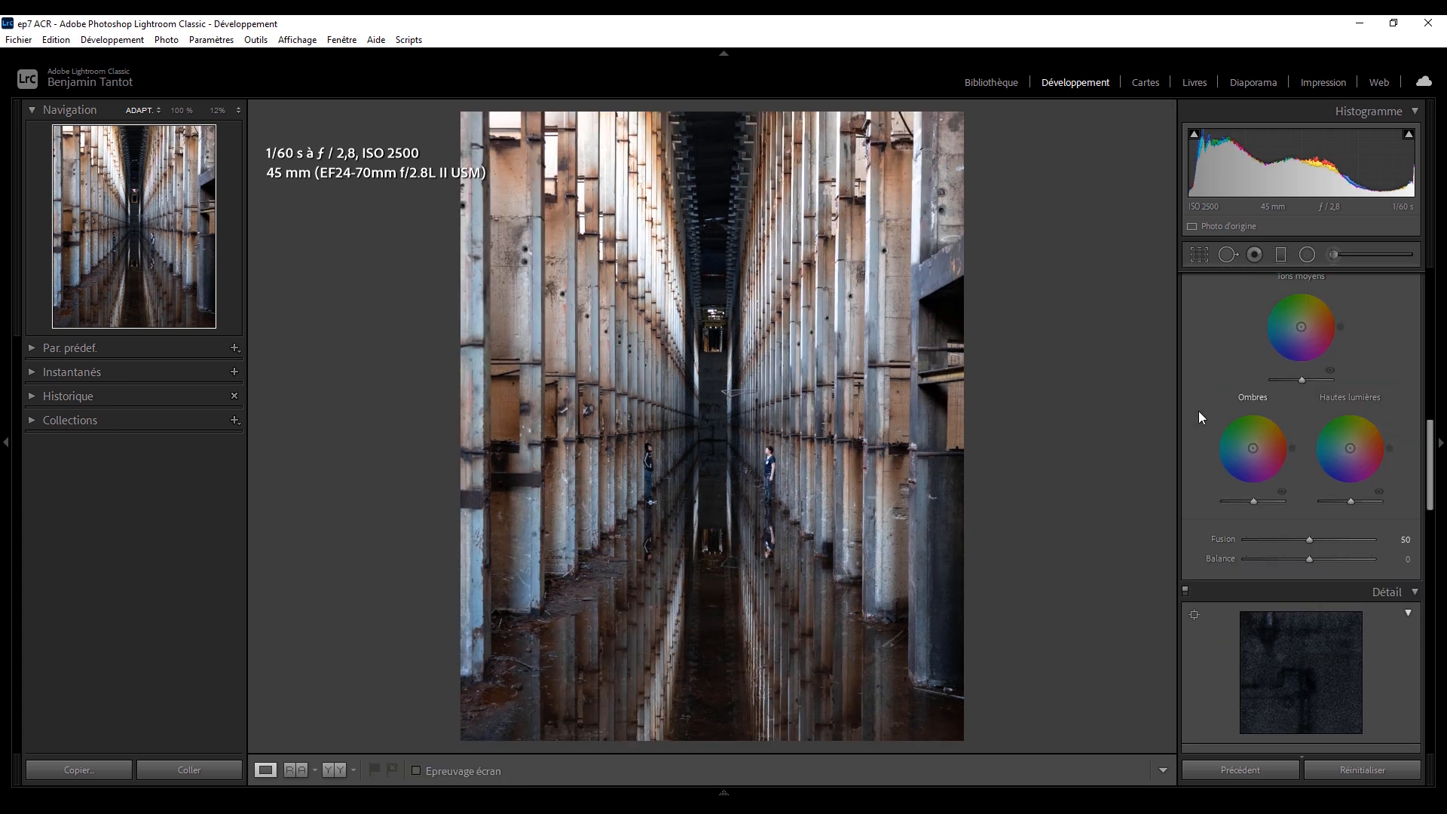
pyautogui.scroll(3, 1243, 422)
pyautogui.moveTo(1351, 482); pyautogui.dragTo(1353, 476)
pyautogui.moveTo(1253, 481); pyautogui.dragTo(1254, 480)
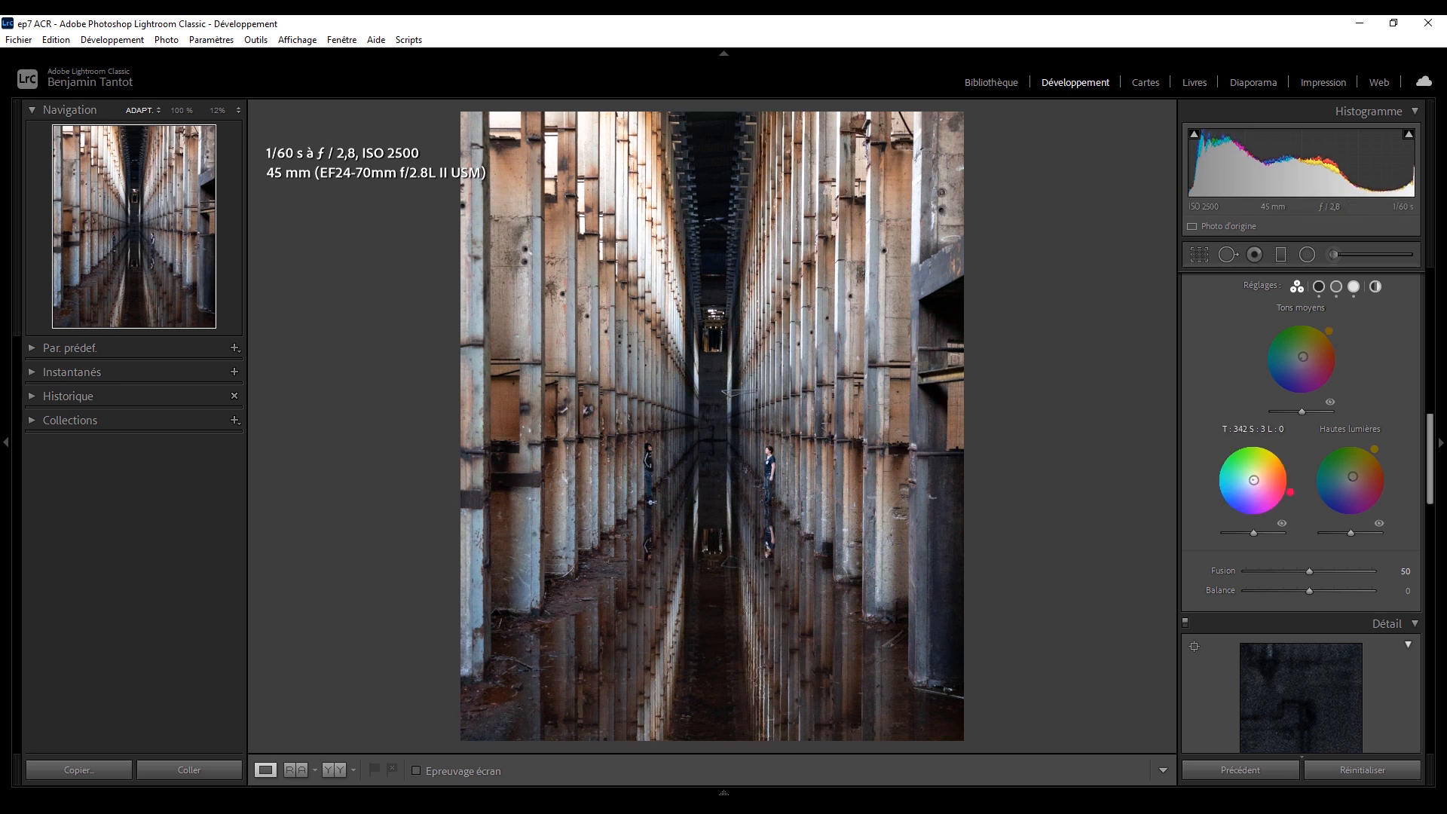
# Refine the basic settings to Contraste +9, Ombres −31, Noirs +31, Clarté +5 and Vibrance +7.
pyautogui.moveTo(1430, 482); pyautogui.dragTo(1427, 343)
pyautogui.moveTo(1341, 468); pyautogui.dragTo(1317, 468)
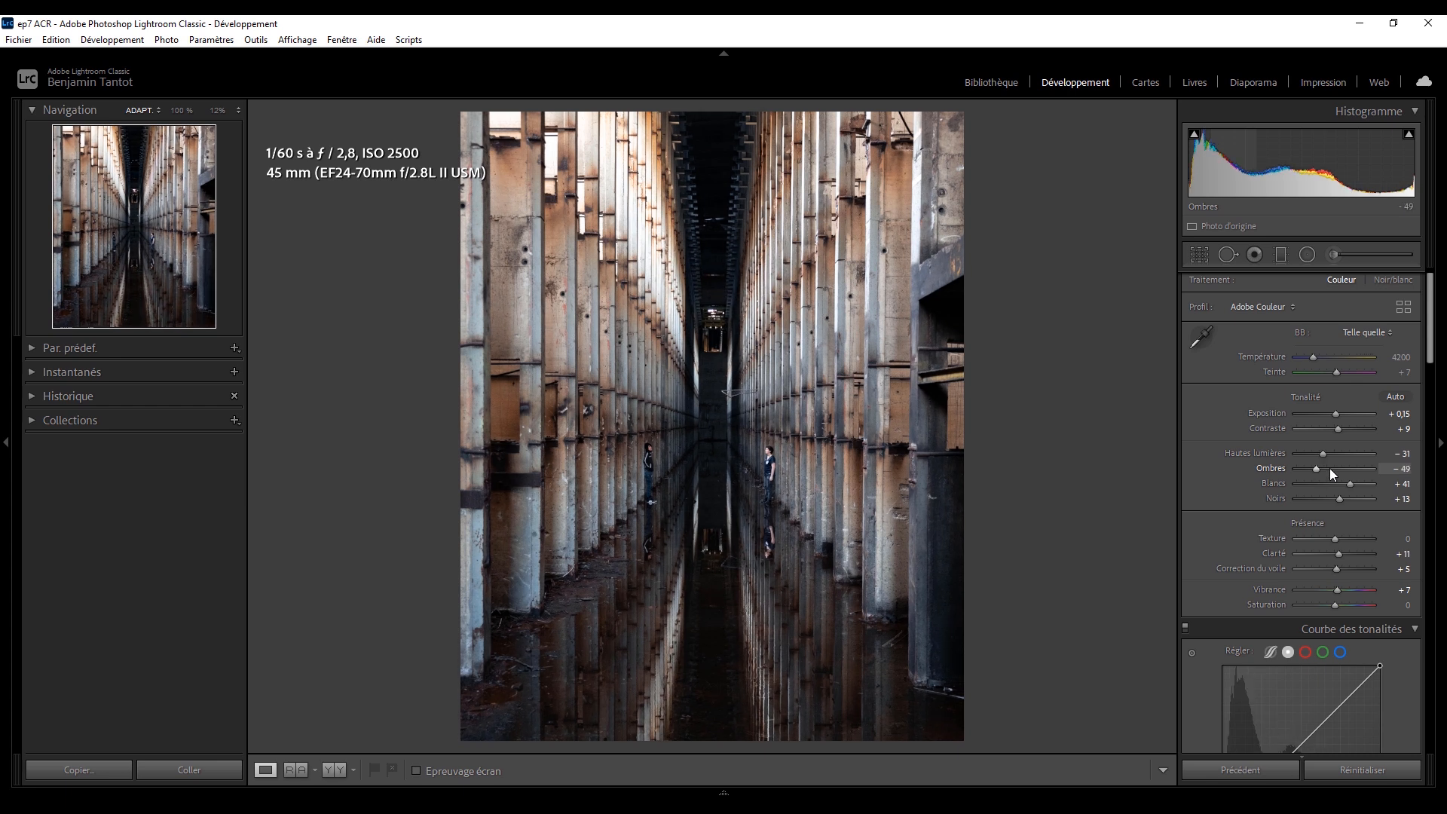
pyautogui.hotkey('ctrl', 'z')
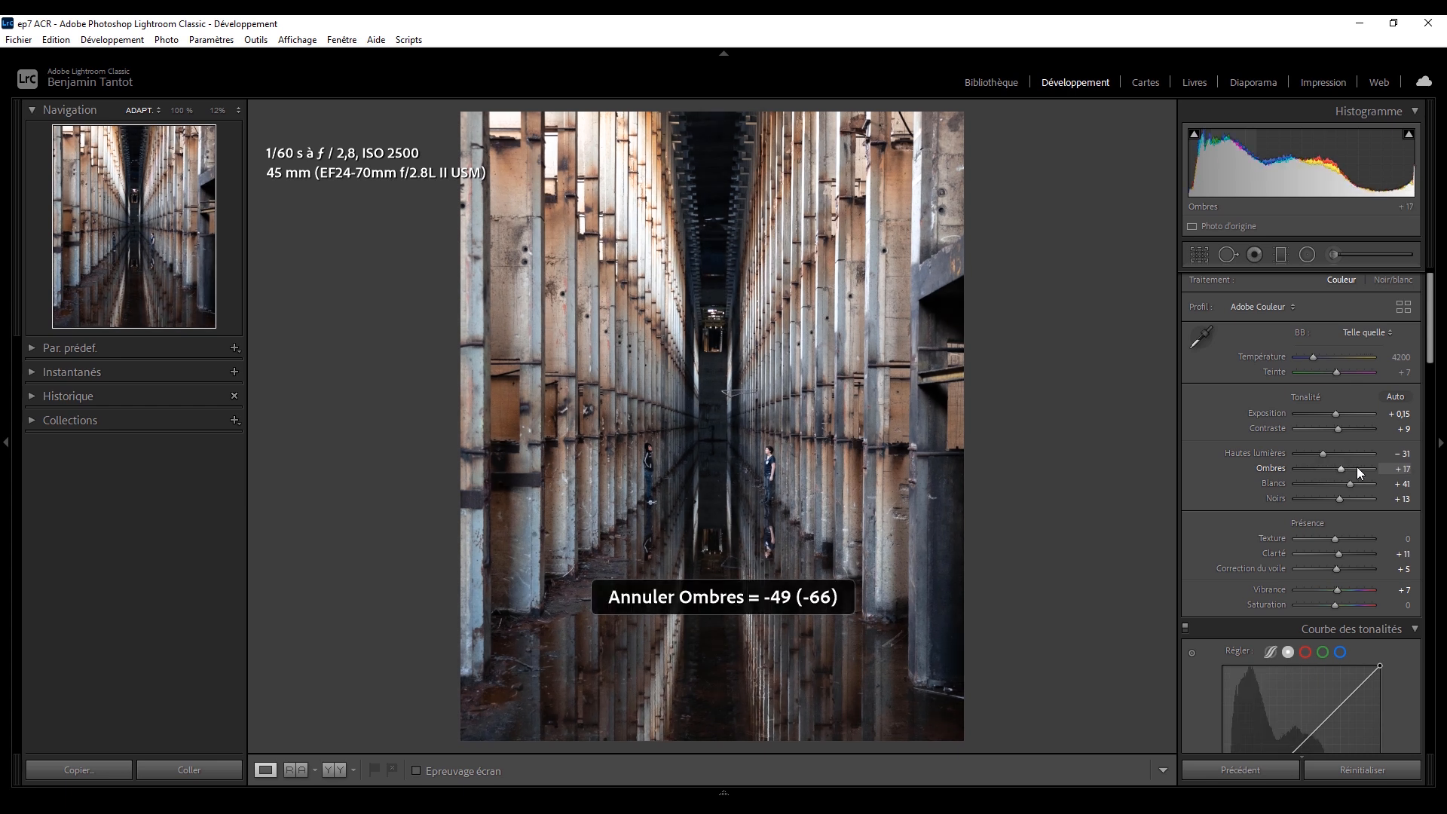
pyautogui.moveTo(1332, 497)
pyautogui.mouseDown()
pyautogui.moveTo(1341, 468)
pyautogui.moveTo(1322, 495)
pyautogui.mouseUp()
pyautogui.hotkey('ctrl', 'z')
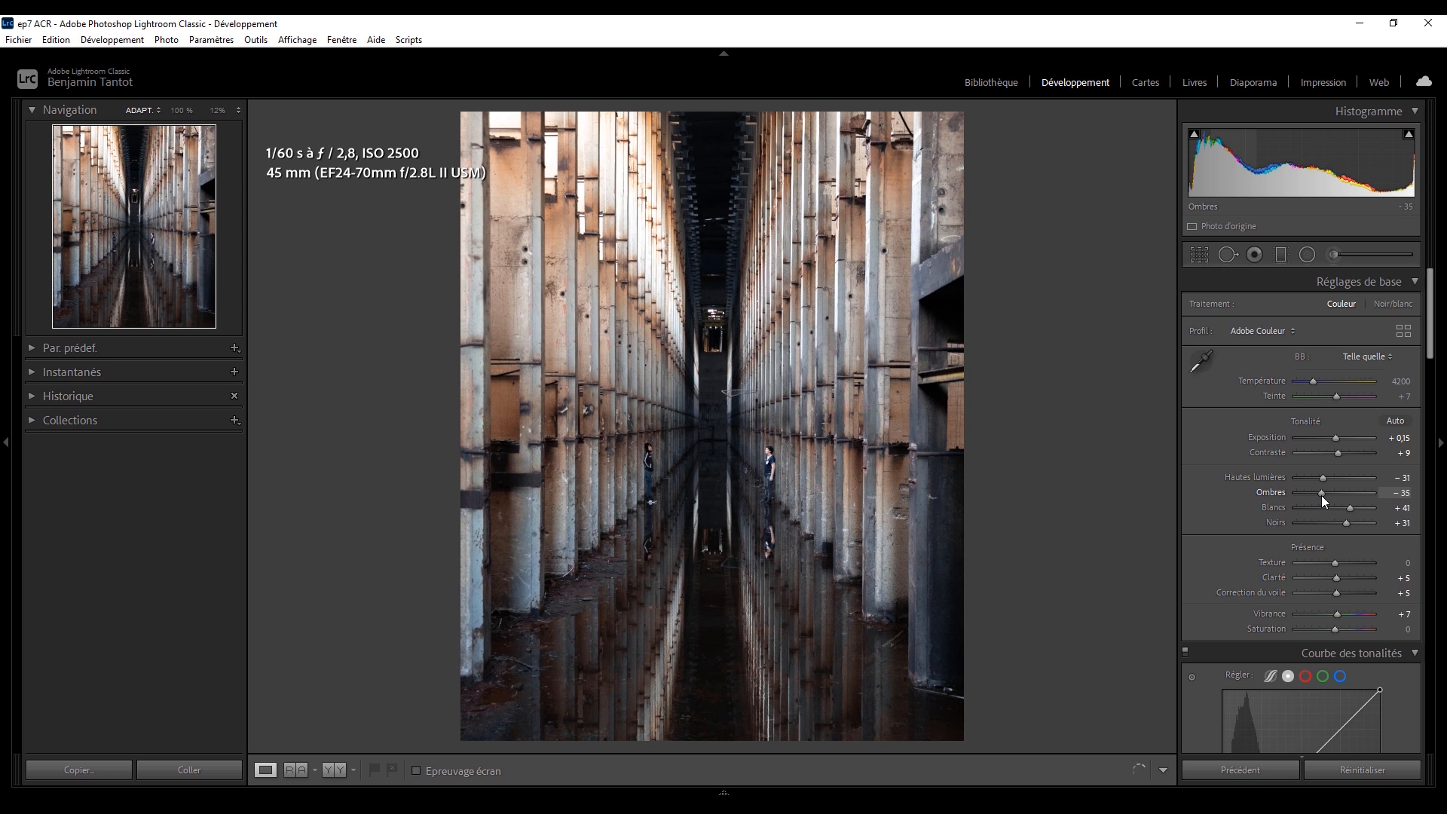
# Draw a large radial filter centred outside the photo's upper left, reaching the corridor's centre, and tilt it.
pyautogui.click(1308, 254)
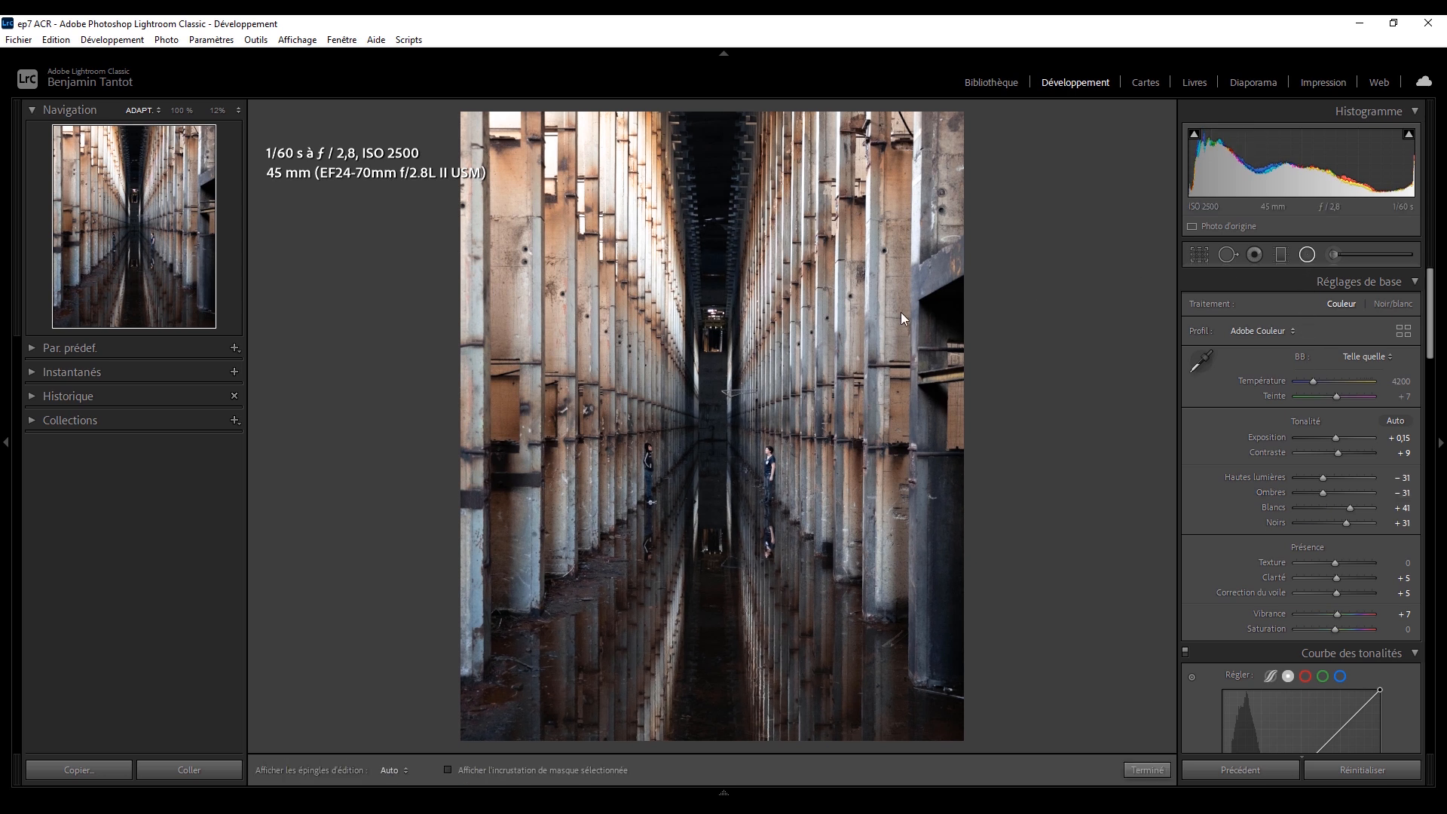
pyautogui.moveTo(375, 214); pyautogui.dragTo(760, 466)
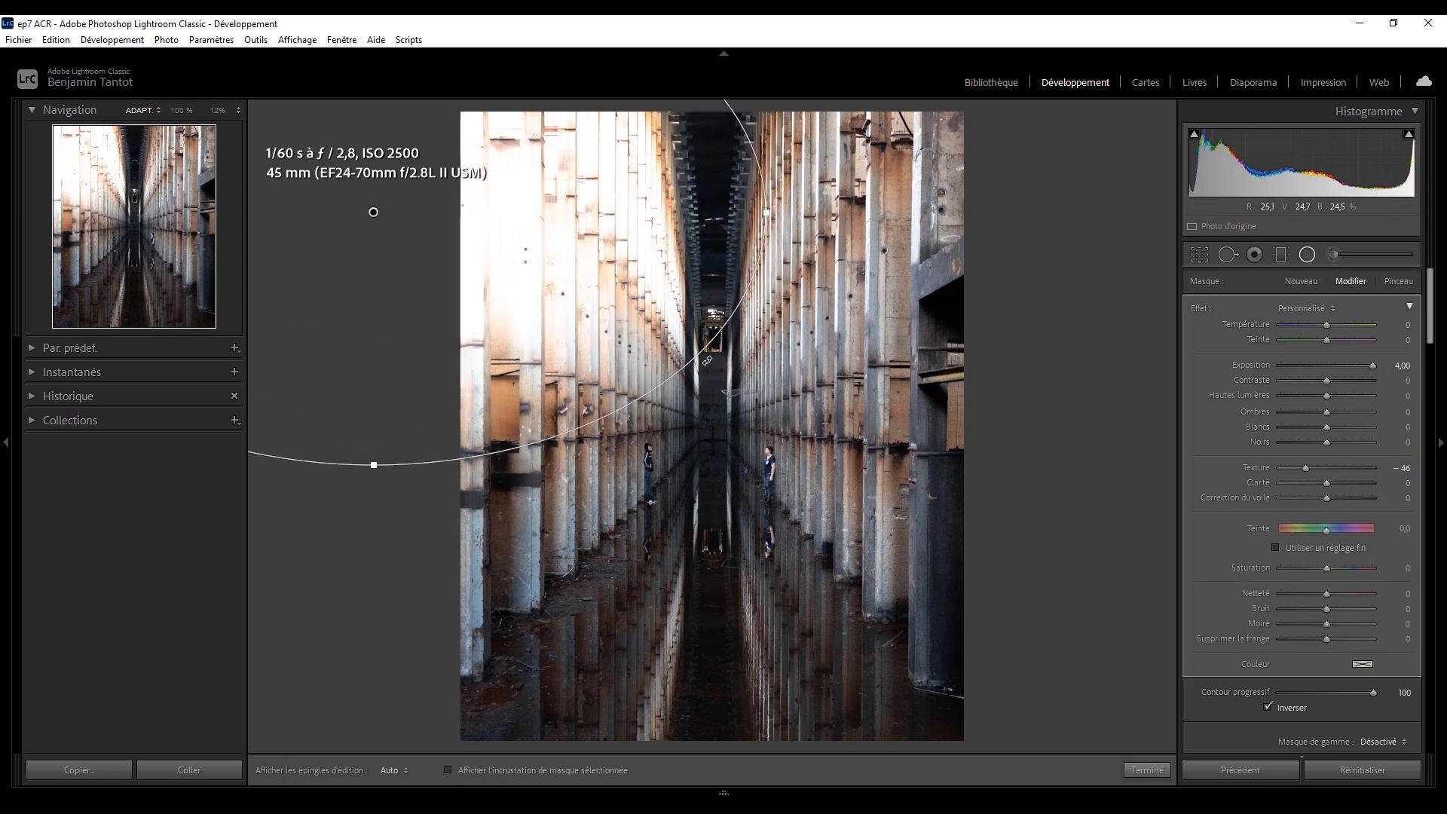
pyautogui.moveTo(738, 338); pyautogui.dragTo(776, 482)
# Reset the radial filter's Texture and Exposition, set Température 11 and Correction du voile −15, and reposition the ellipse.
pyautogui.doubleClick(1256, 467)
pyautogui.doubleClick(1261, 364)
pyautogui.moveTo(1327, 324); pyautogui.dragTo(1336, 325)
pyautogui.moveTo(1323, 494); pyautogui.dragTo(1322, 502)
pyautogui.moveTo(1334, 326); pyautogui.dragTo(1330, 326)
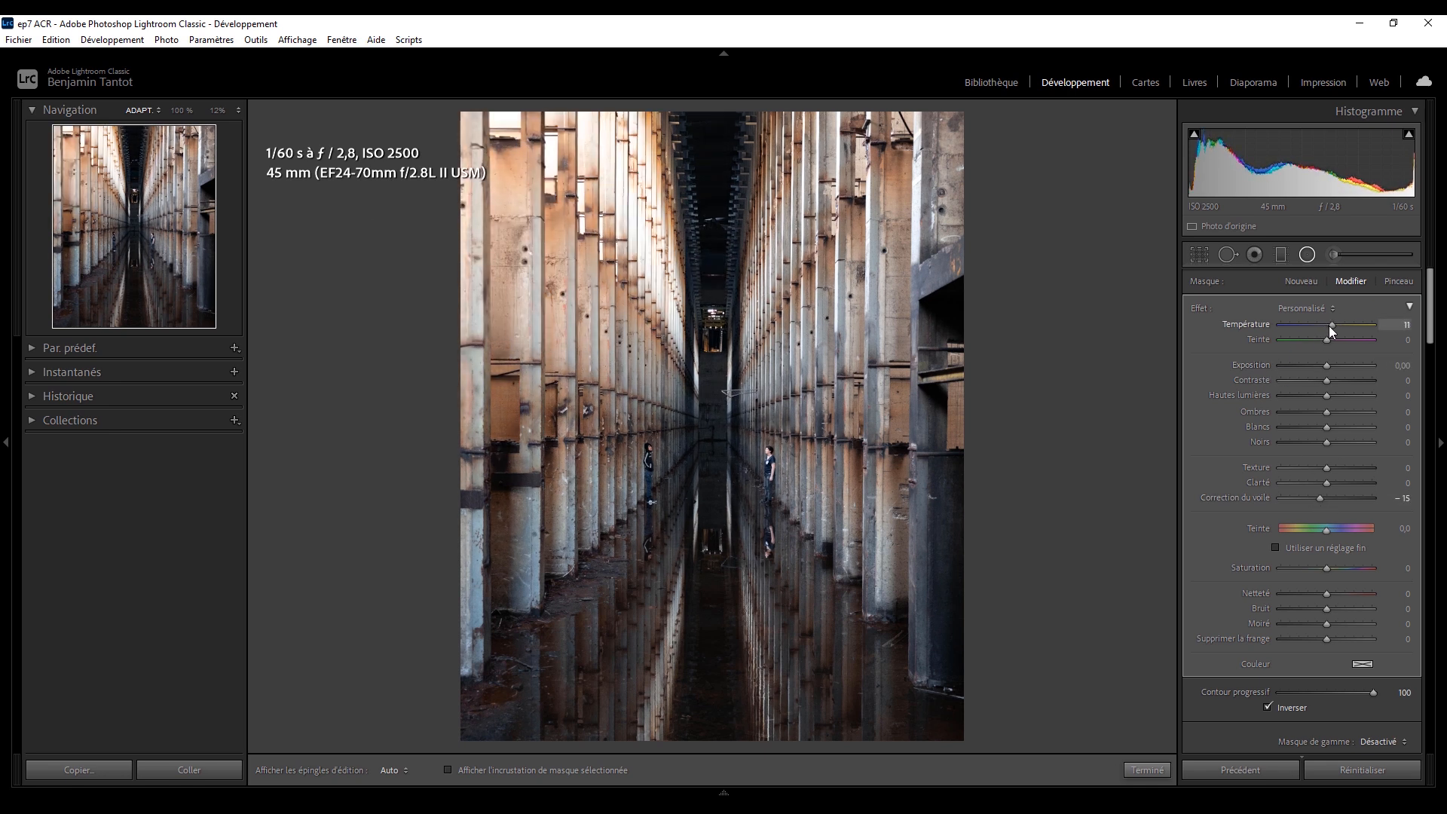
pyautogui.moveTo(291, 450); pyautogui.dragTo(285, 481)
pyautogui.moveTo(582, 316); pyautogui.dragTo(599, 361)
# Draw a second large radial filter centred outside the photo's lower right and tilt it.
pyautogui.click(1302, 282)
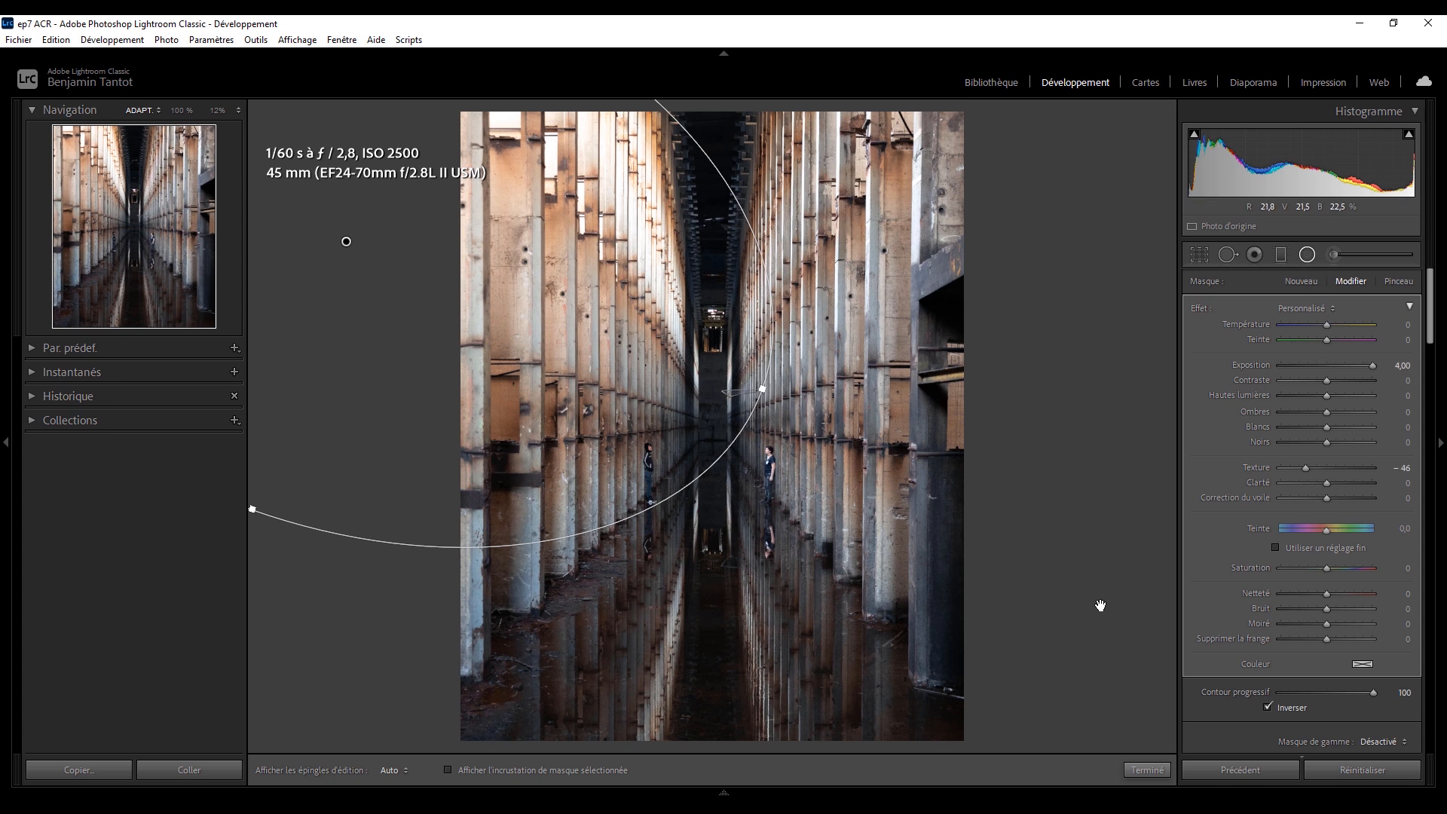
pyautogui.moveTo(1099, 604); pyautogui.dragTo(769, 249)
pyautogui.moveTo(1024, 387); pyautogui.dragTo(1170, 459)
# Reset the second filter's Exposition and Texture, lower its Exposition slightly, reposition it, and compare the photo before and after.
pyautogui.doubleClick(1255, 365)
pyautogui.doubleClick(1257, 468)
pyautogui.moveTo(1327, 365); pyautogui.dragTo(1323, 364)
pyautogui.moveTo(1327, 428); pyautogui.dragTo(1319, 365)
pyautogui.moveTo(975, 419); pyautogui.dragTo(1016, 455)
pyautogui.click(1308, 255)
pyautogui.press('\\')
pyautogui.press('\\')
pyautogui.press('\\')
pyautogui.press('\\')
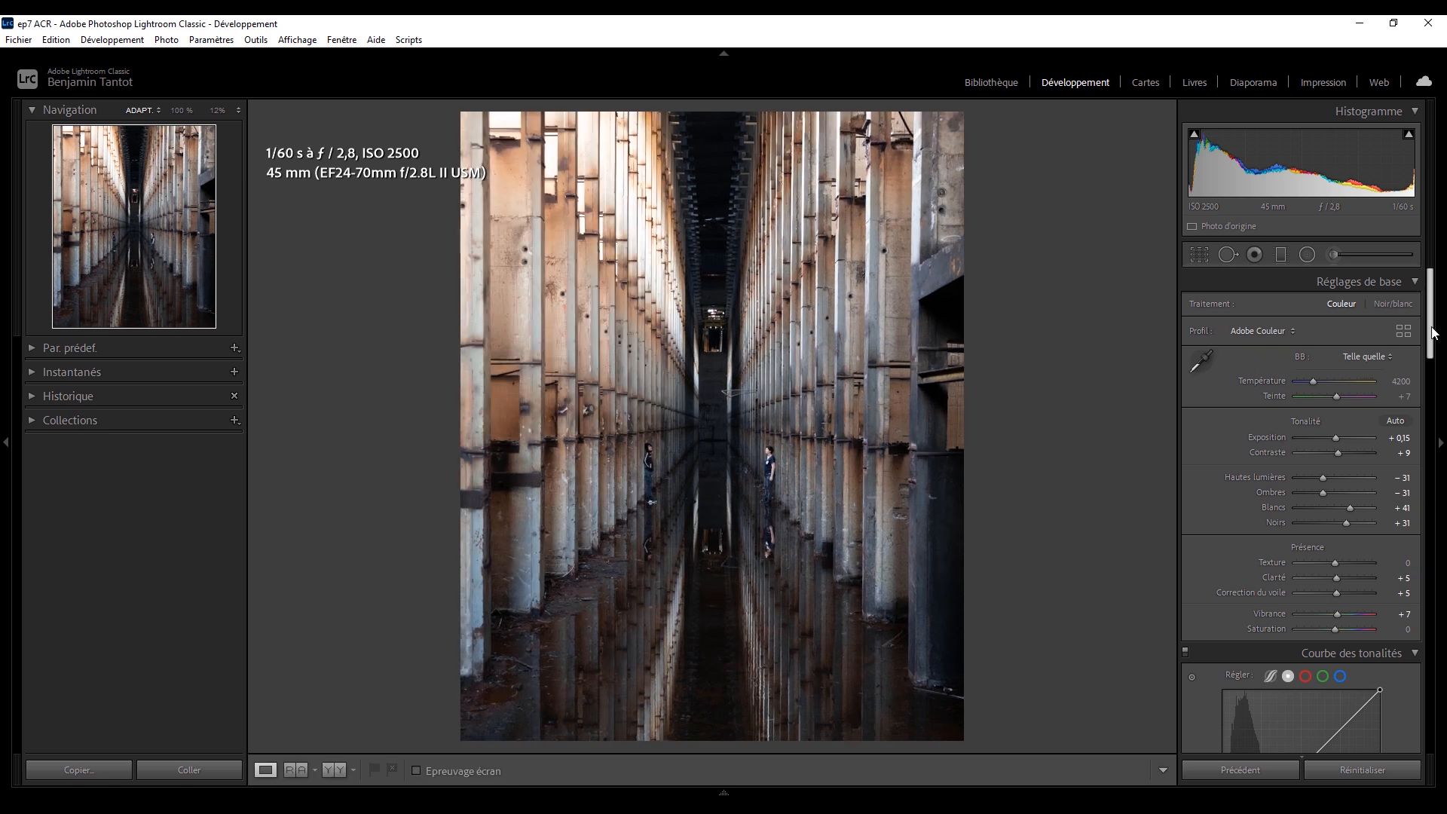
# Add six anchor points along the tone curve's diagonal, raise its black point to output 23 and lower its white point to 237.
pyautogui.moveTo(1432, 333); pyautogui.dragTo(1432, 716)
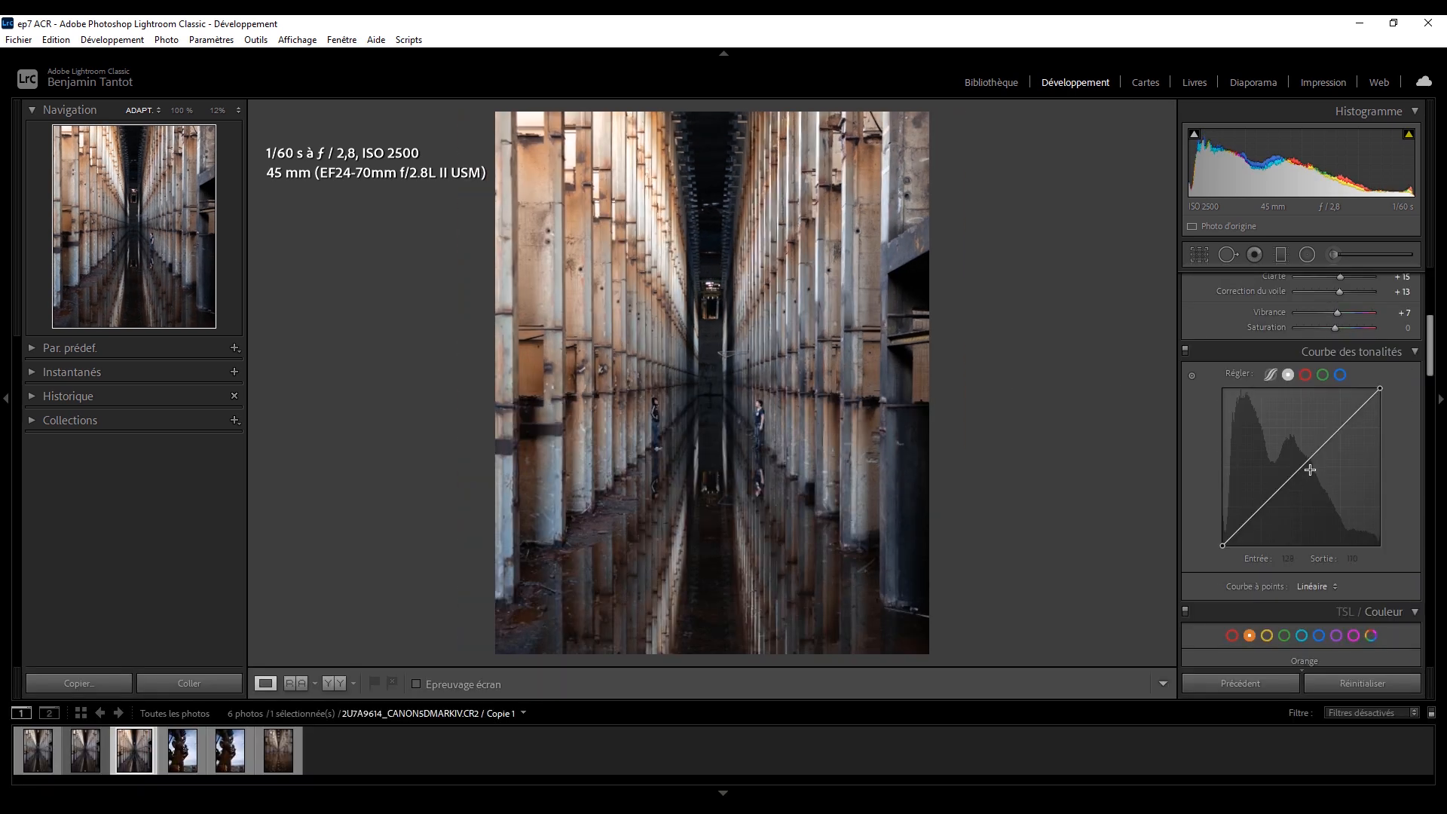
pyautogui.press('alt')
pyautogui.click(1349, 419)
pyautogui.click(1331, 437)
pyautogui.click(1309, 459)
pyautogui.click(1289, 478)
pyautogui.click(1272, 496)
pyautogui.click(1249, 520)
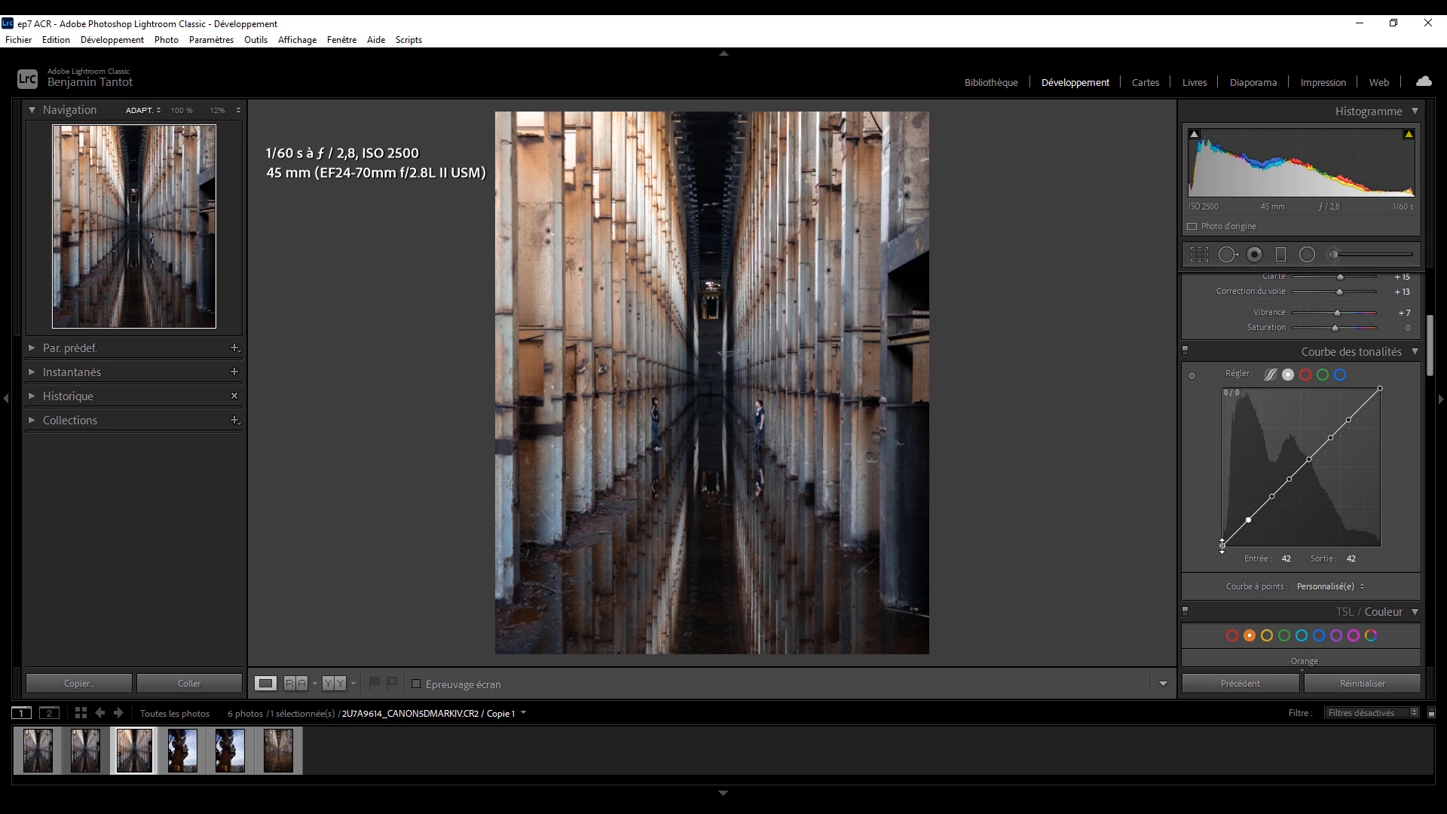
pyautogui.moveTo(1217, 540); pyautogui.dragTo(1178, 531)
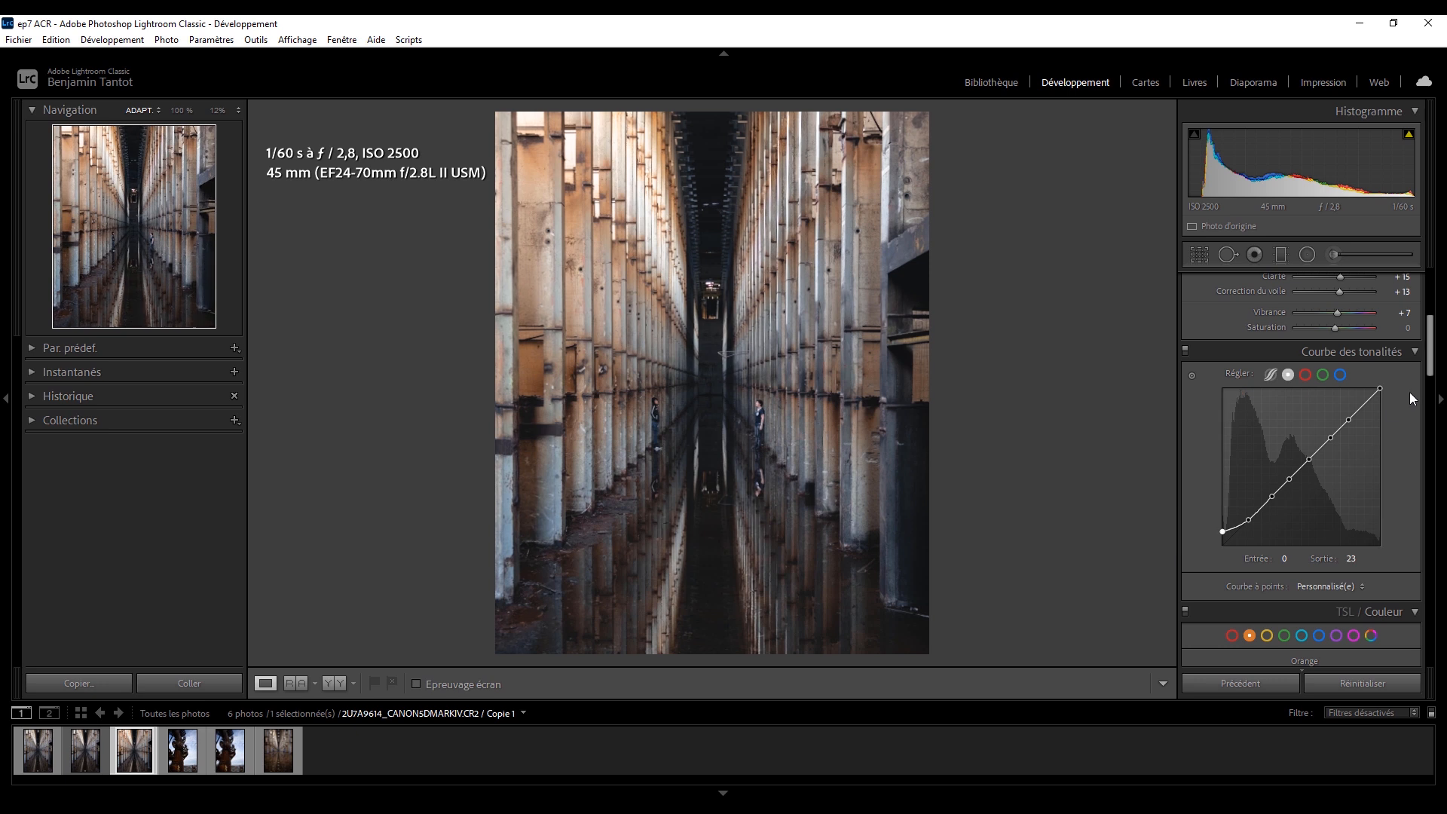
pyautogui.moveTo(1382, 389); pyautogui.dragTo(1394, 404)
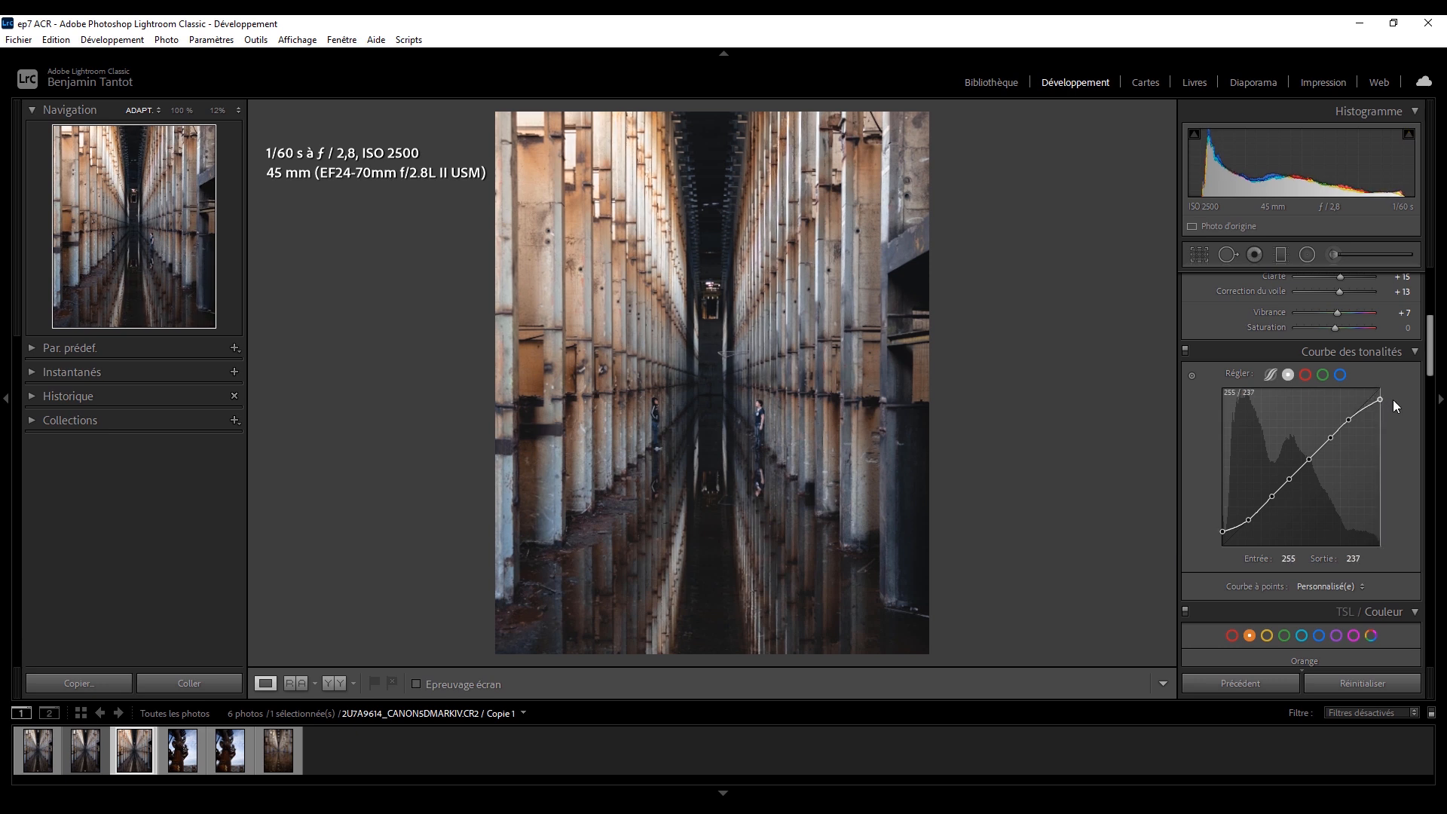